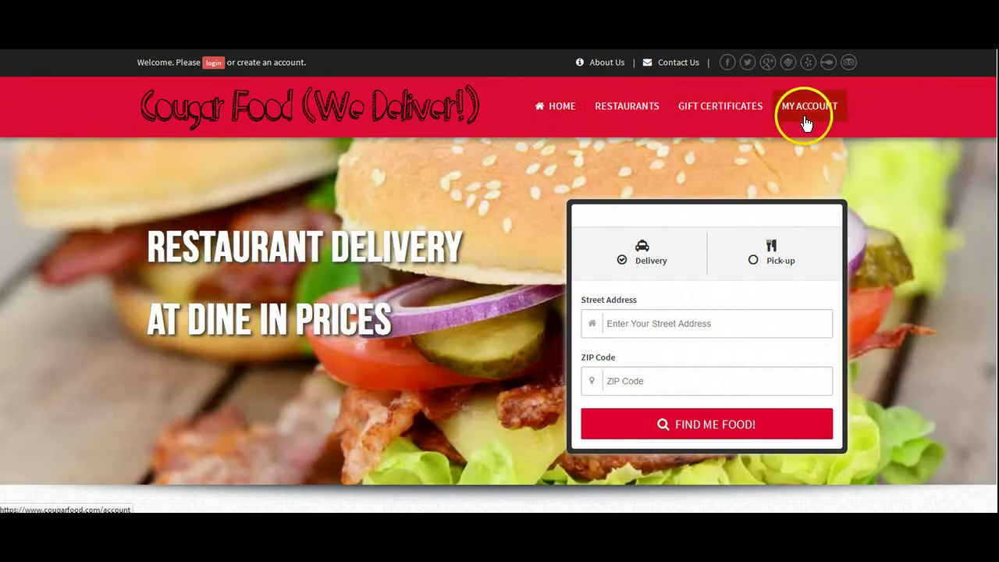
Open the Restaurants page listing Pizza Place, Strange Donuts and Wing Company
left_click(807, 123)
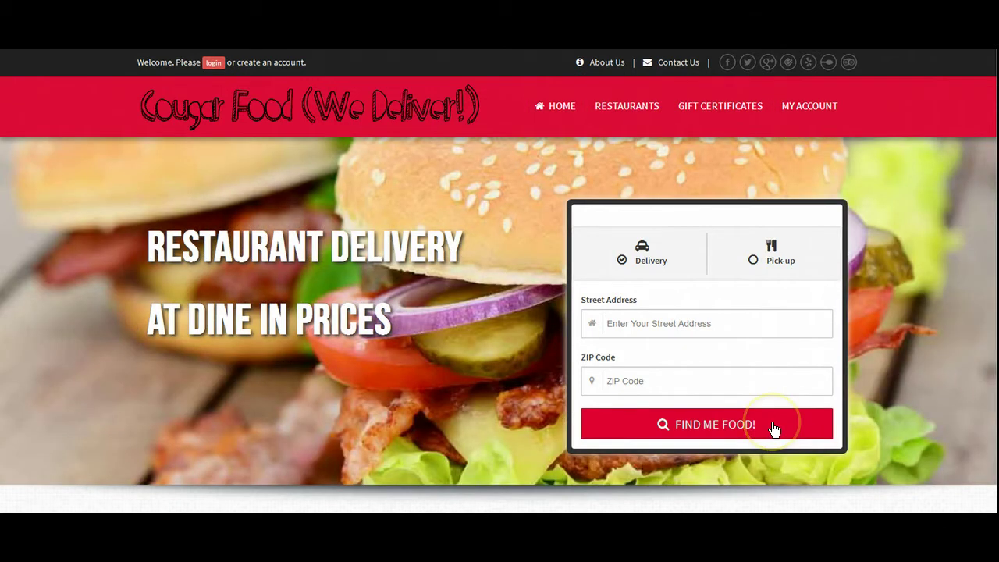
left_click(701, 323)
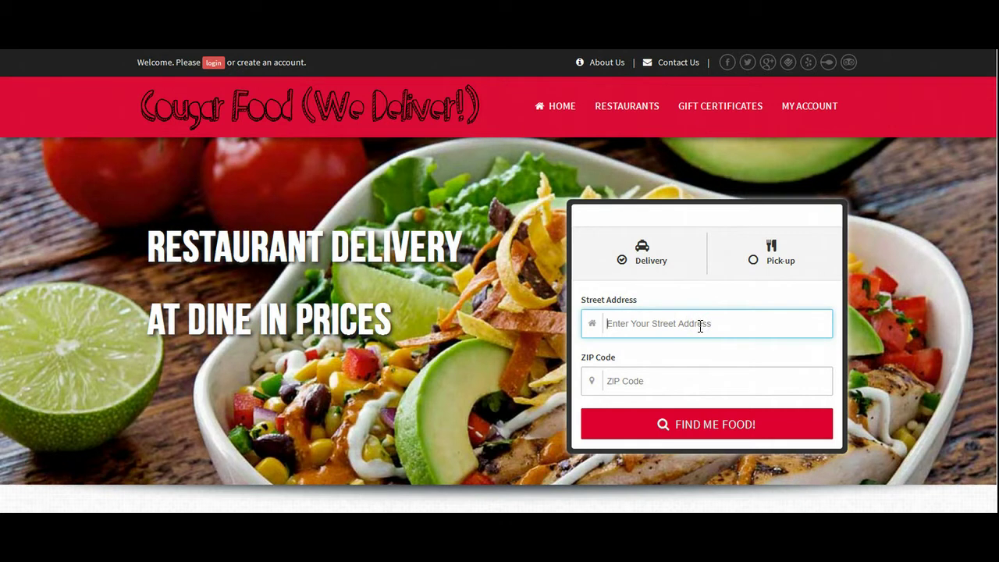
left_click(692, 380)
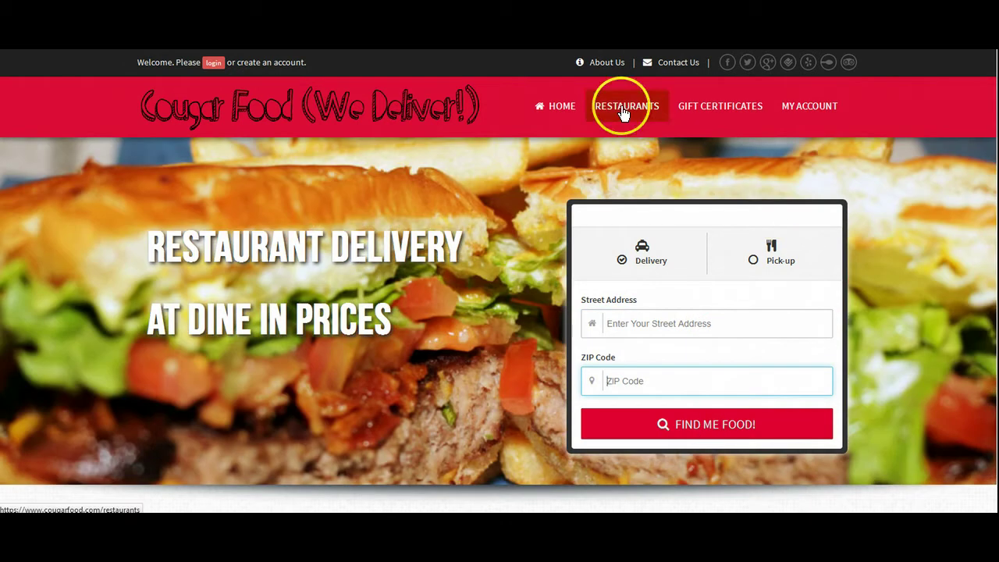
left_click(625, 111)
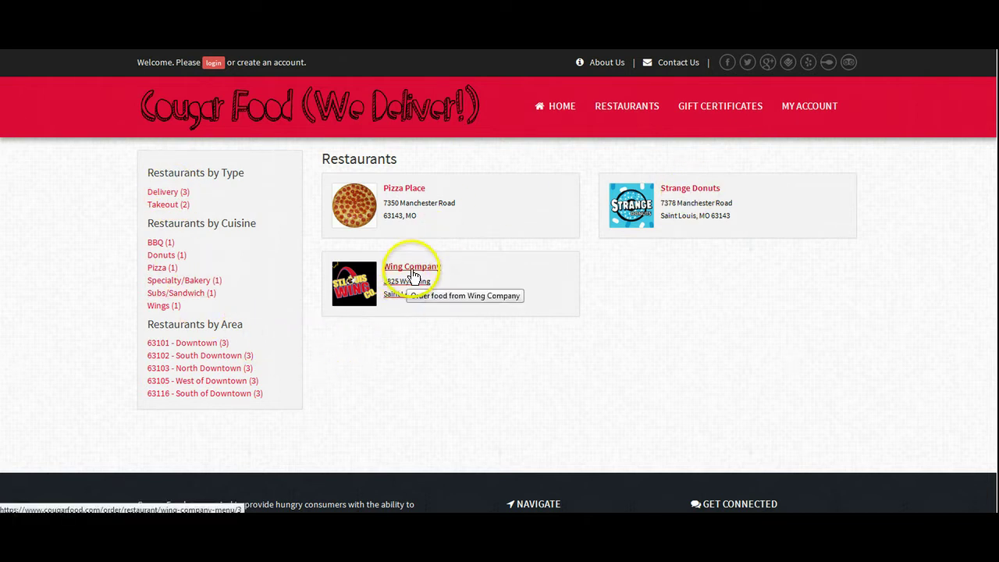
Open Wing Company's menu and select One Dozen Wings under Most Popular
left_click(413, 273)
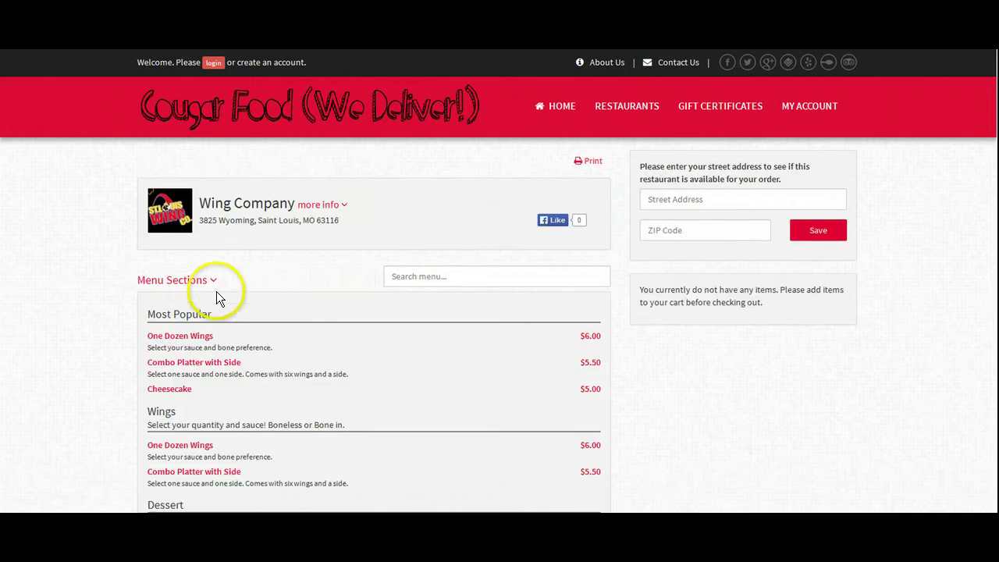
left_click(242, 343)
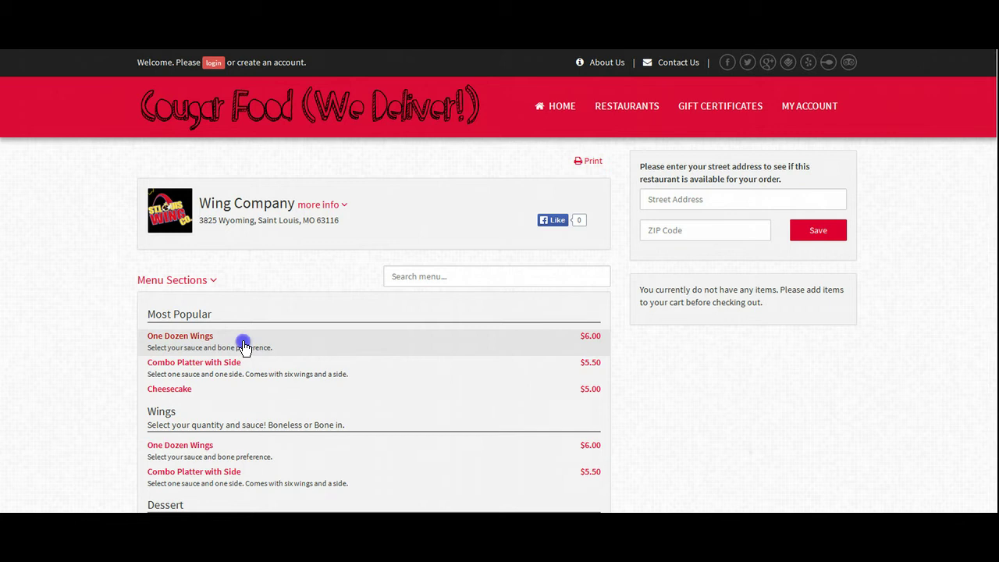
Enter the delivery street address and ZIP code in the item's form and save it
scroll(244, 340, "up", 3)
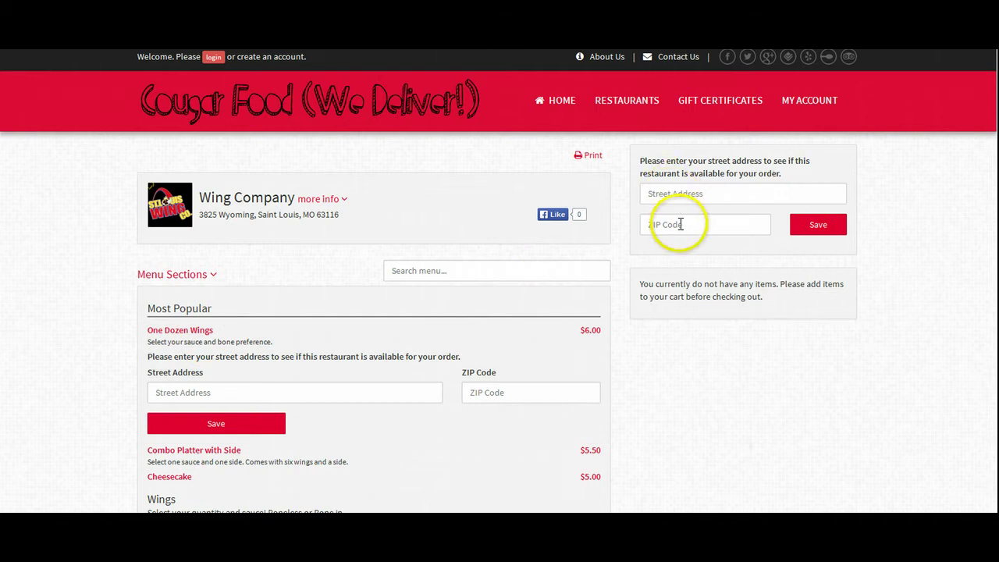
left_click(245, 392)
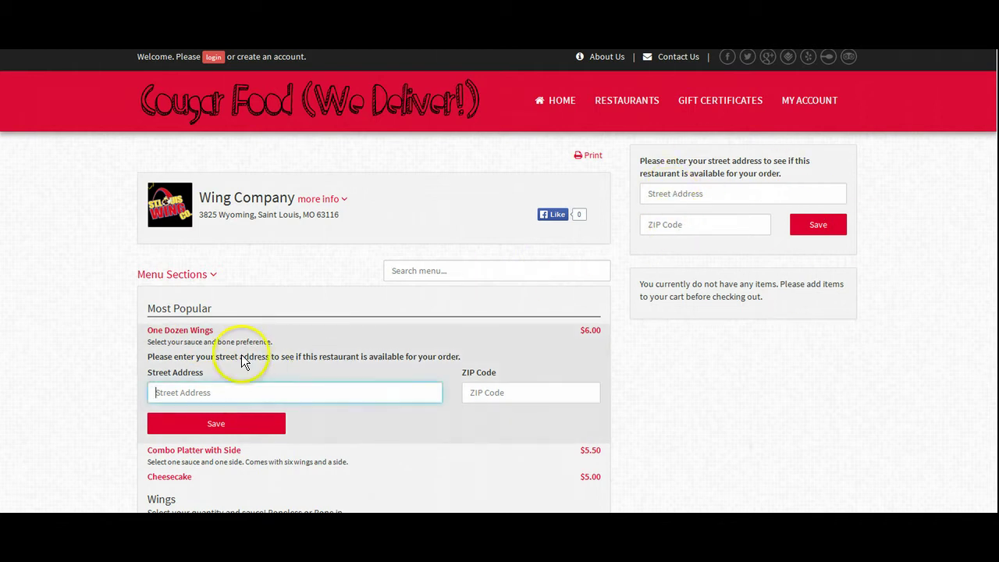
left_click_drag(198, 215, 281, 380)
left_click(531, 393)
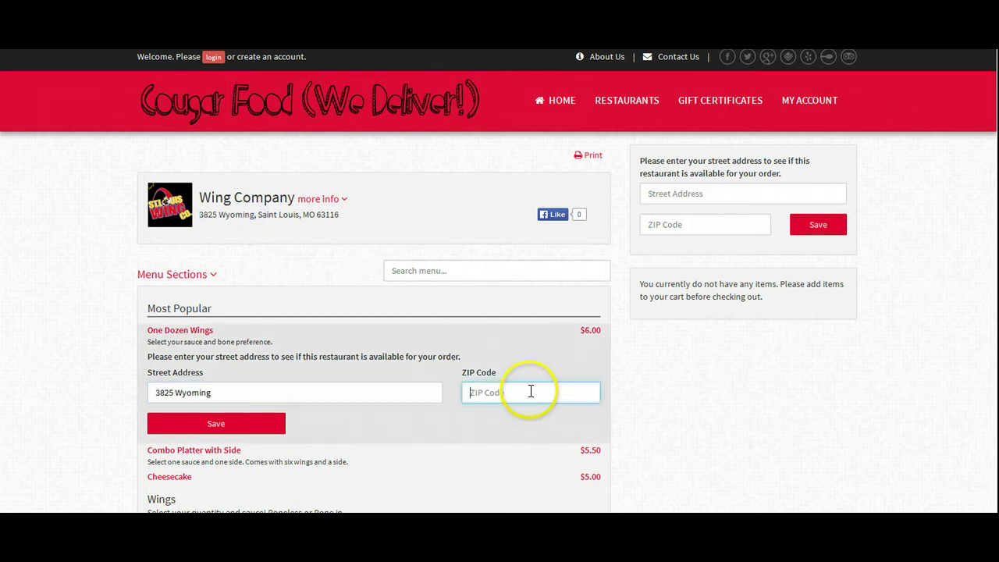
type("63116")
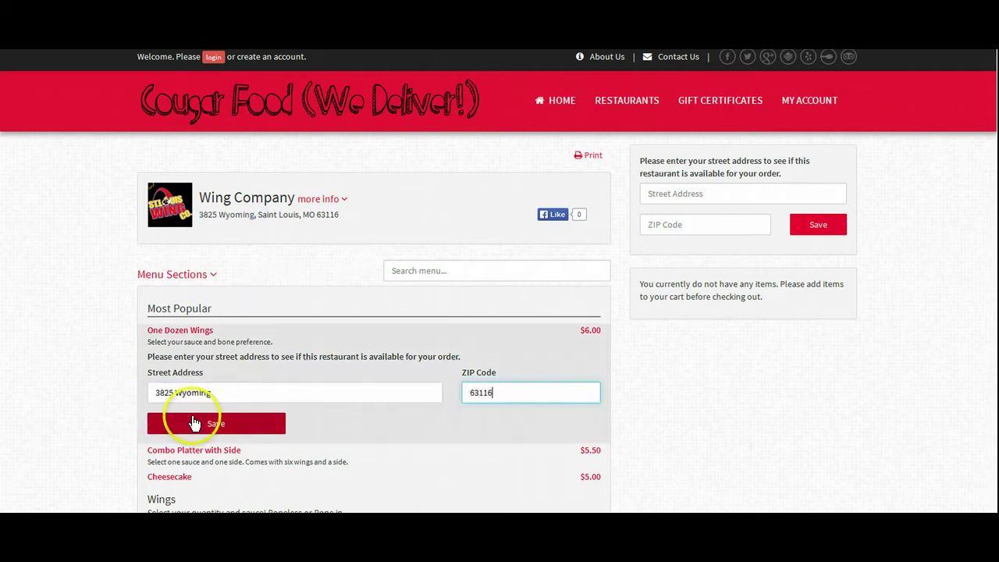
left_click(201, 427)
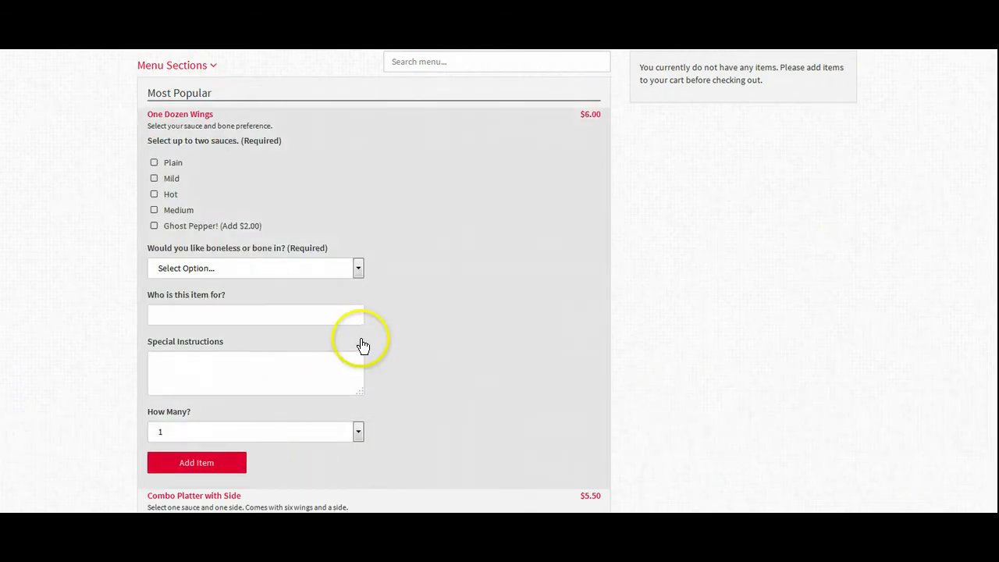
scroll(397, 248, "up", 2)
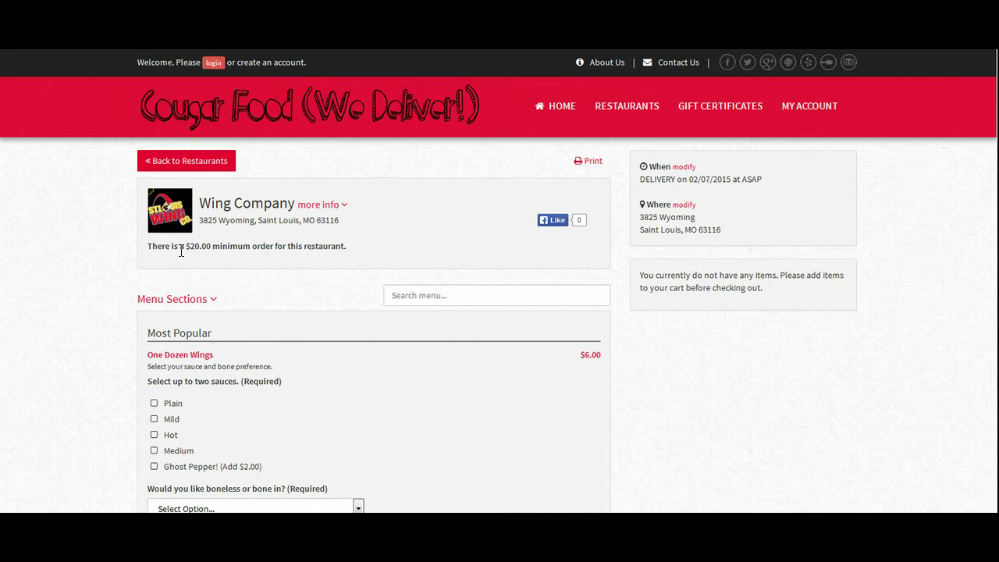
scroll(196, 344, "down", 1)
Choose Plain and Medium sauces, Boneless wings and a quantity of 2
left_click(166, 335)
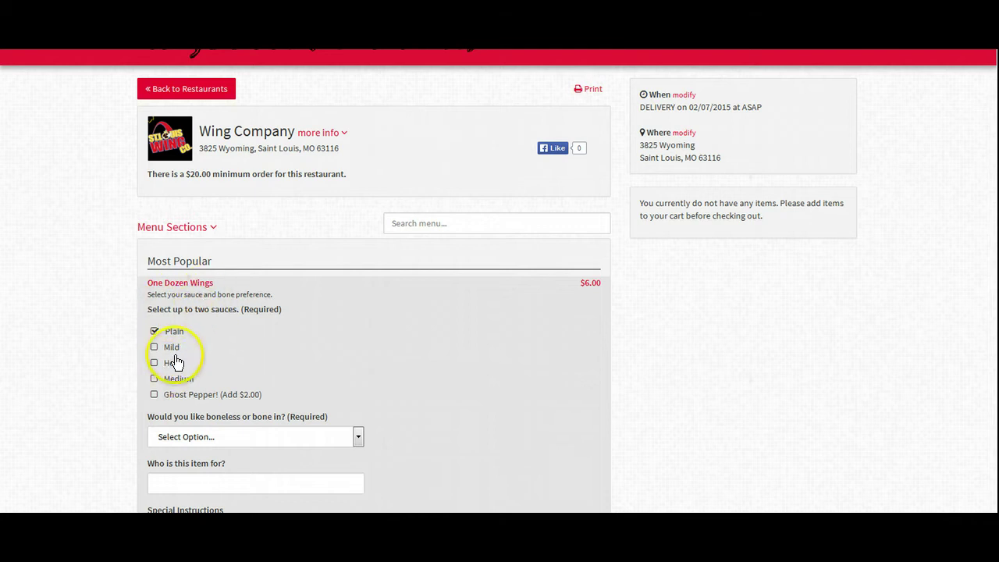
left_click(175, 379)
scroll(205, 386, "down", 1)
left_click(198, 365)
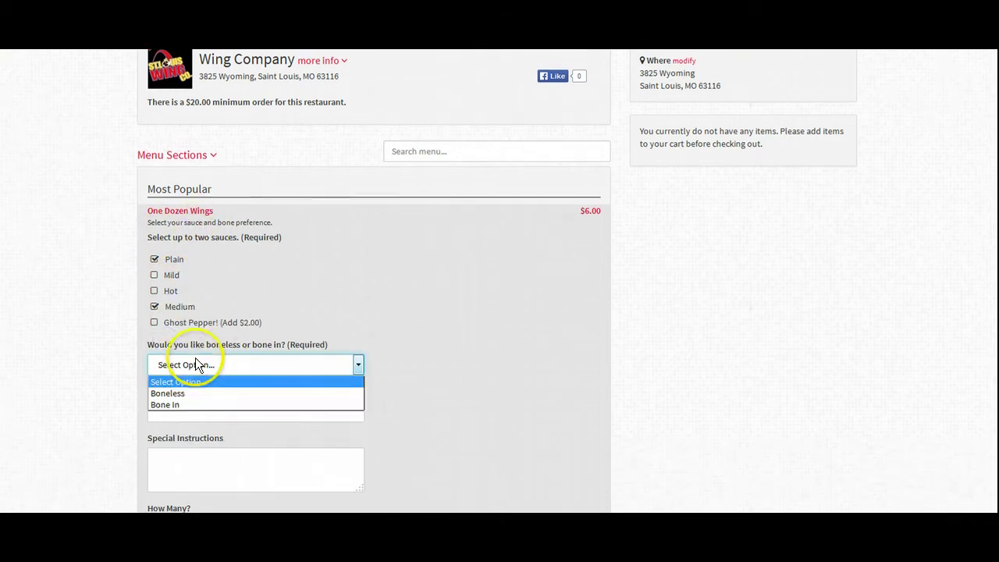
left_click(194, 393)
scroll(285, 379, "down", 2)
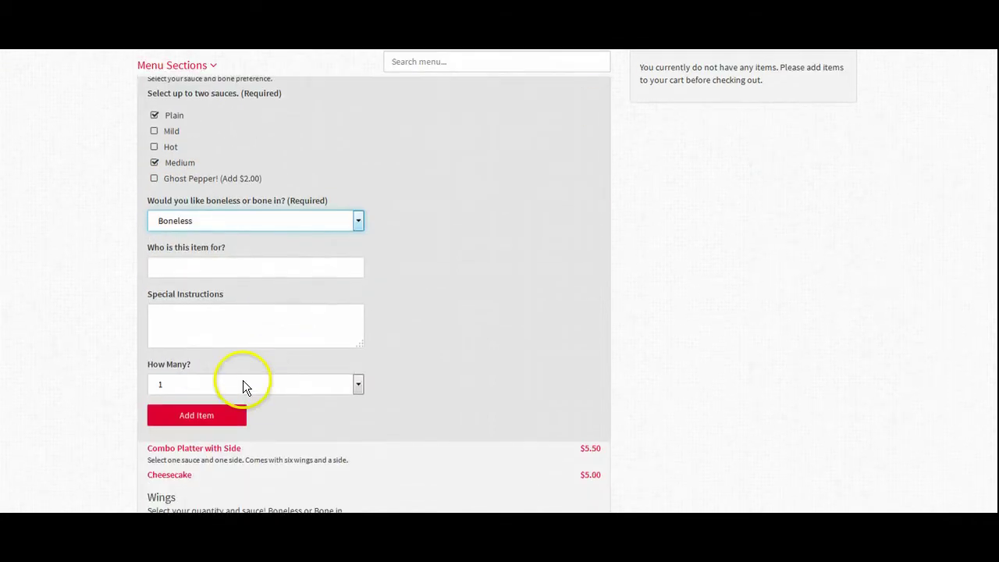
left_click(243, 383)
left_click(223, 412)
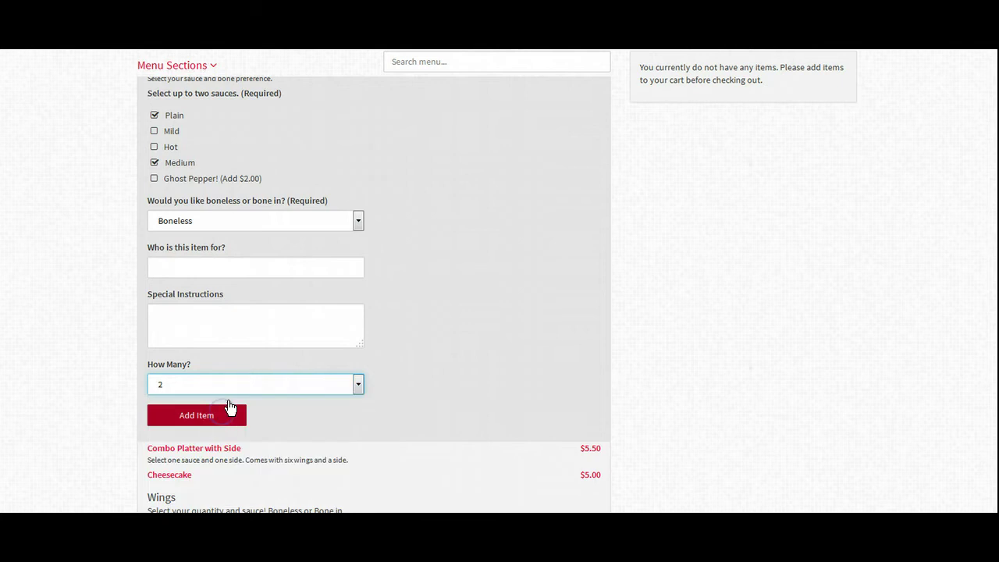
Enter who the item is for and the note 'Please make cooked crispy please.', then add it to the cart
left_click(234, 276)
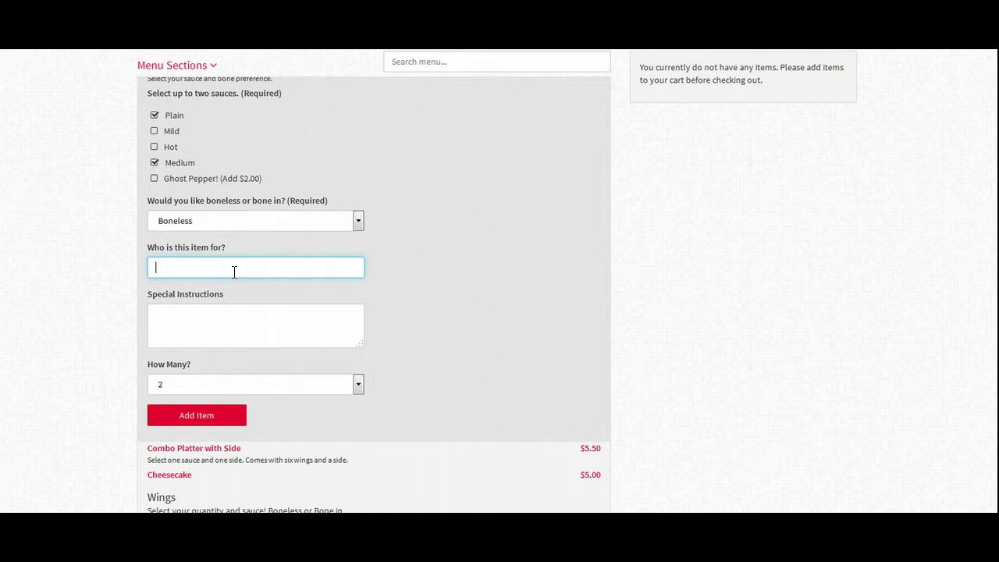
type("This")
key("BackSpace")
key("BackSpace")
key("BackSpace")
key("BackSpace")
type("Joe")
key("Tab")
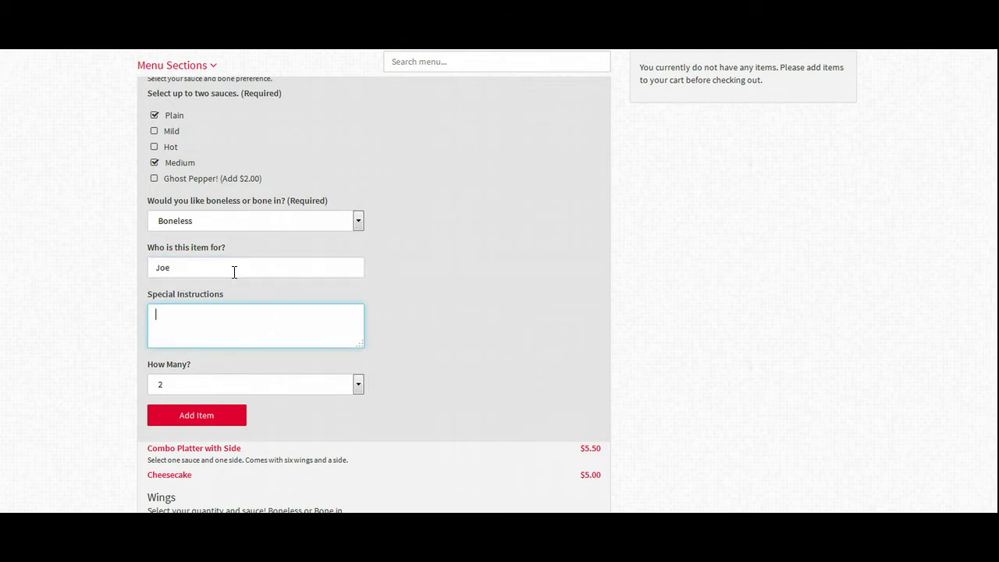
type("Please make cooked crisp")
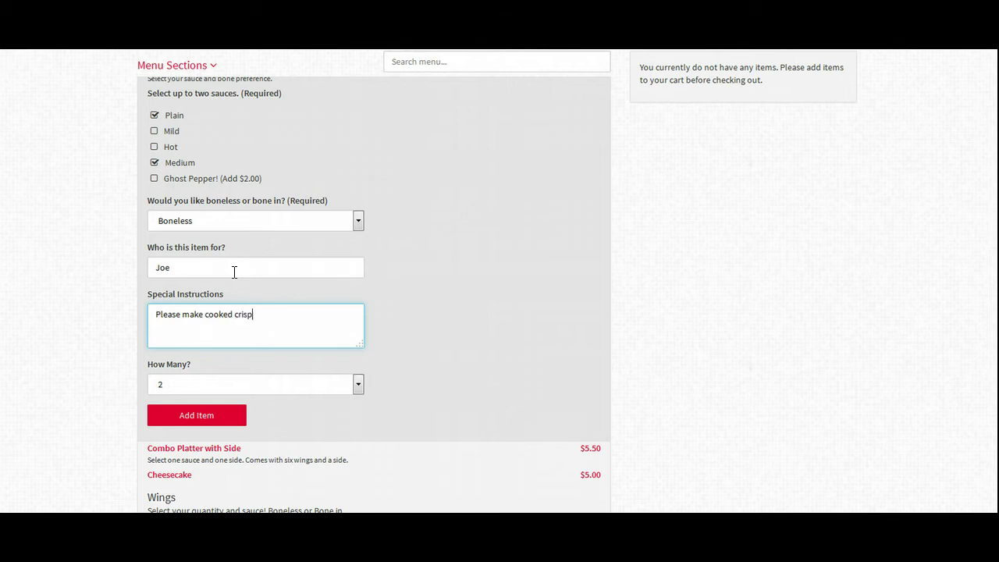
type("y please.")
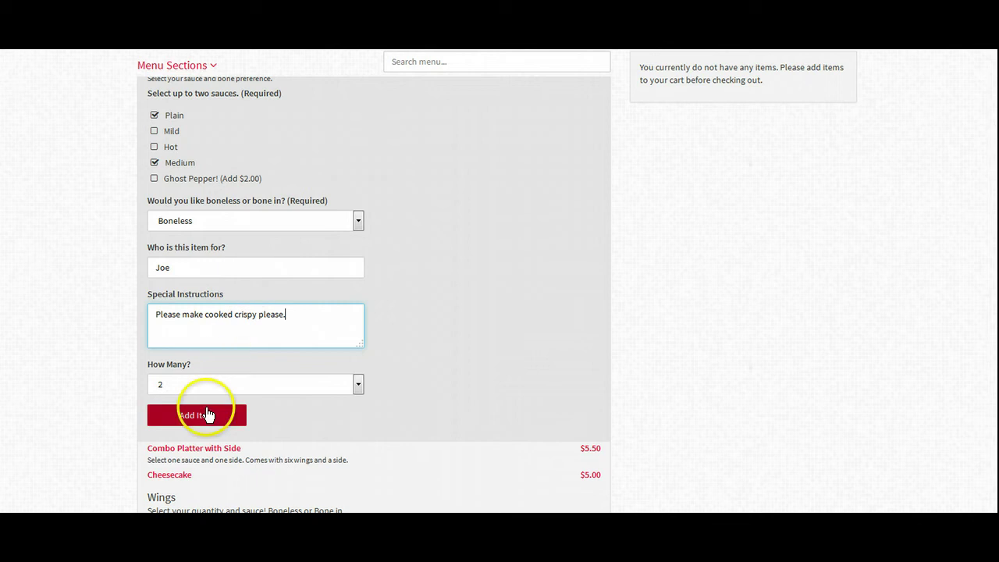
left_click(200, 413)
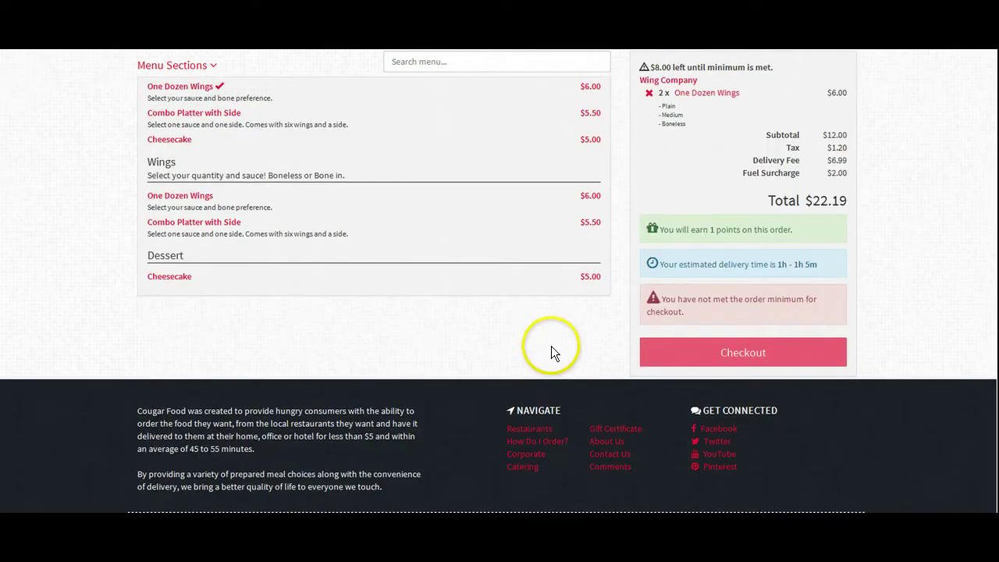
scroll(539, 343, "up", 3)
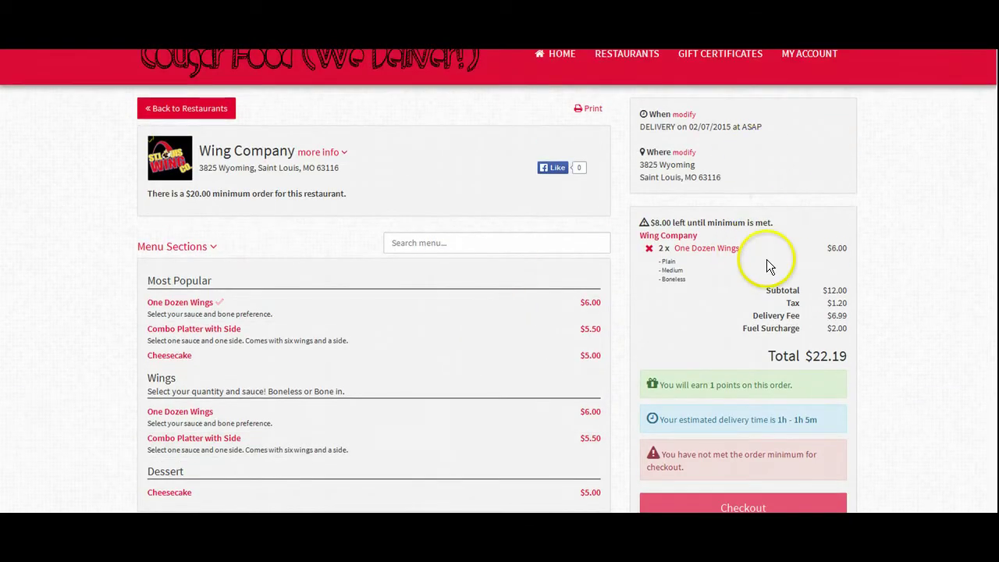
scroll(866, 327, "down", 1)
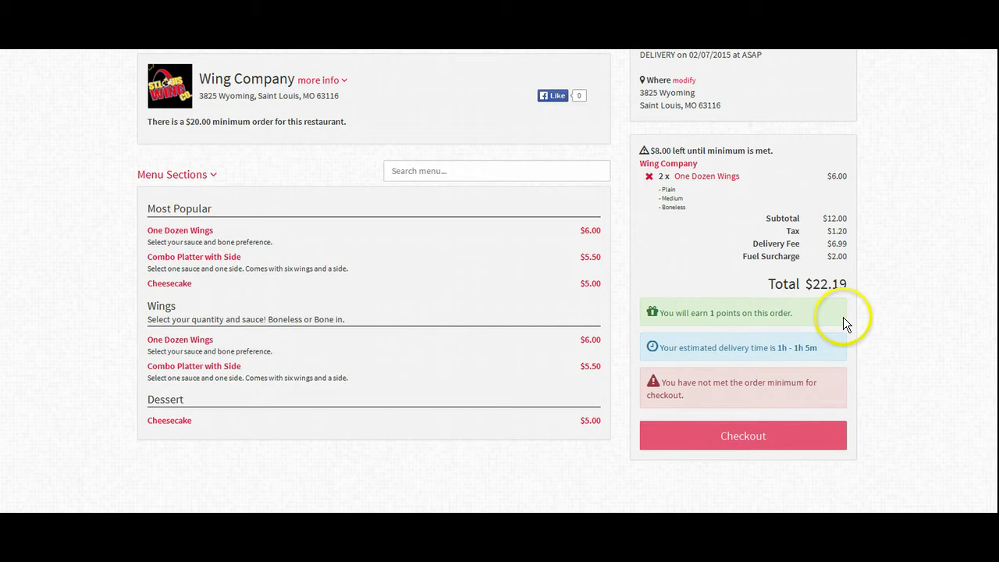
left_click_drag(843, 345, 643, 348)
left_click(643, 348)
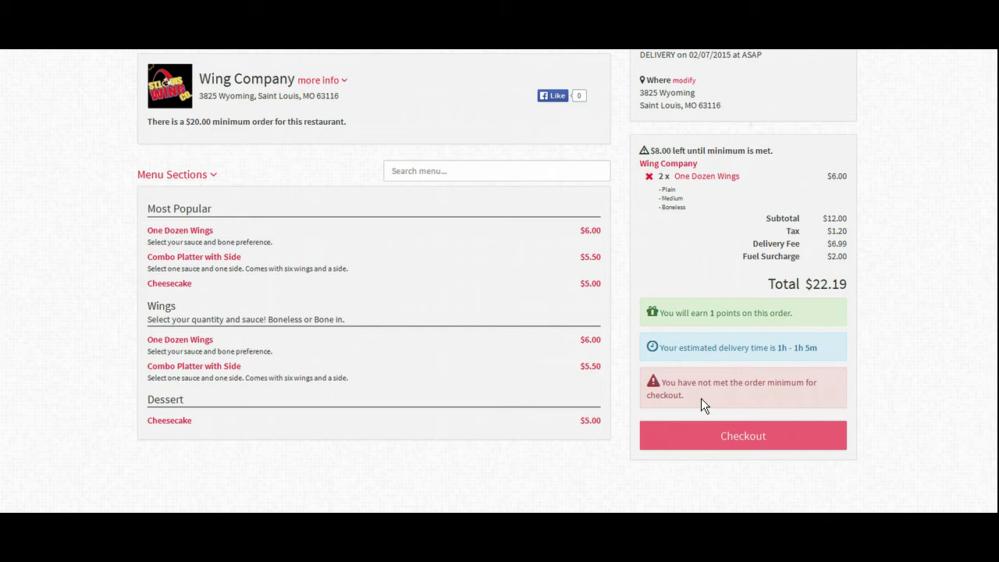
Add a Combo Platter with Side (Boneless, Ghost Pepper, Onion Rings) to the cart
left_click(294, 262)
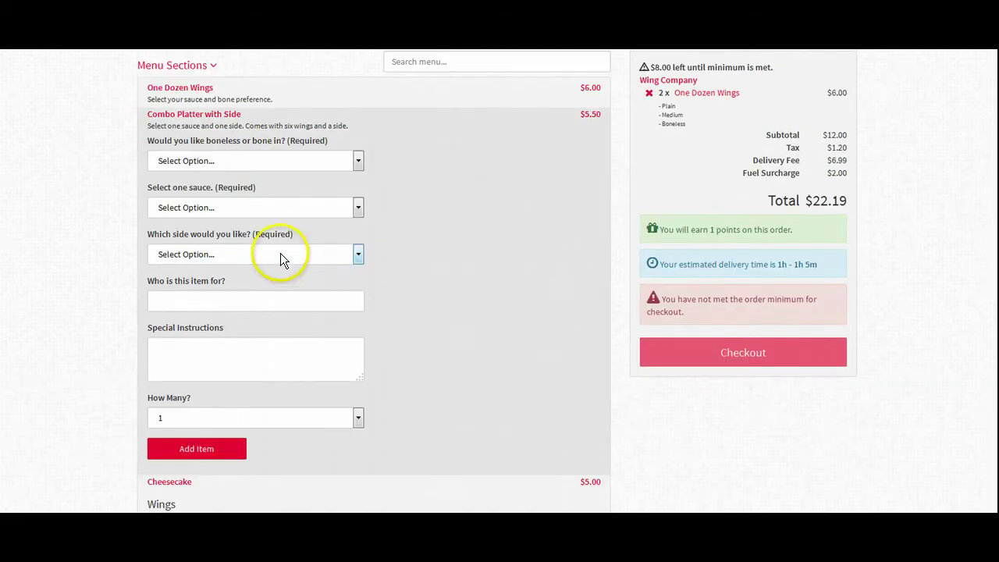
left_click(233, 160)
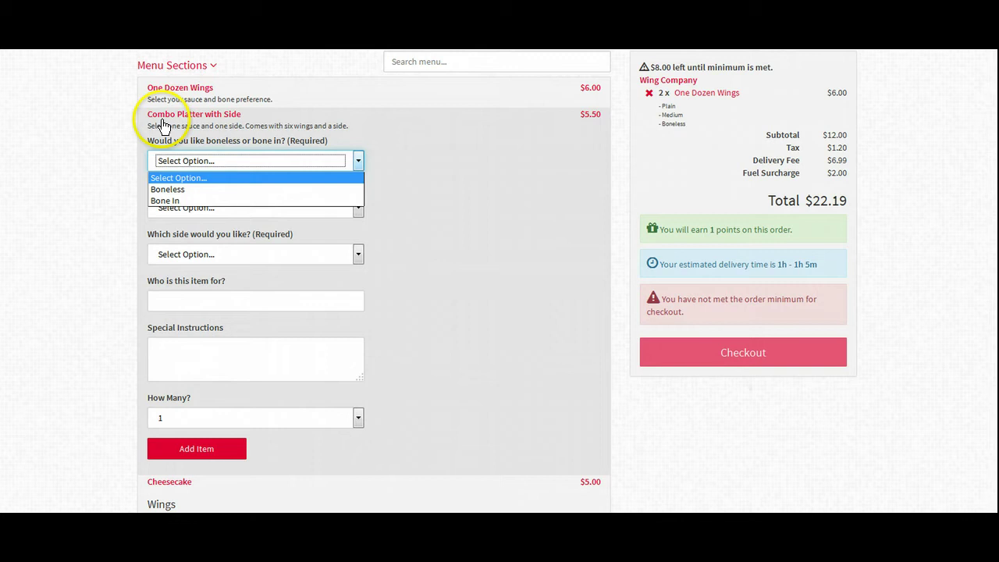
left_click(211, 190)
left_click(215, 208)
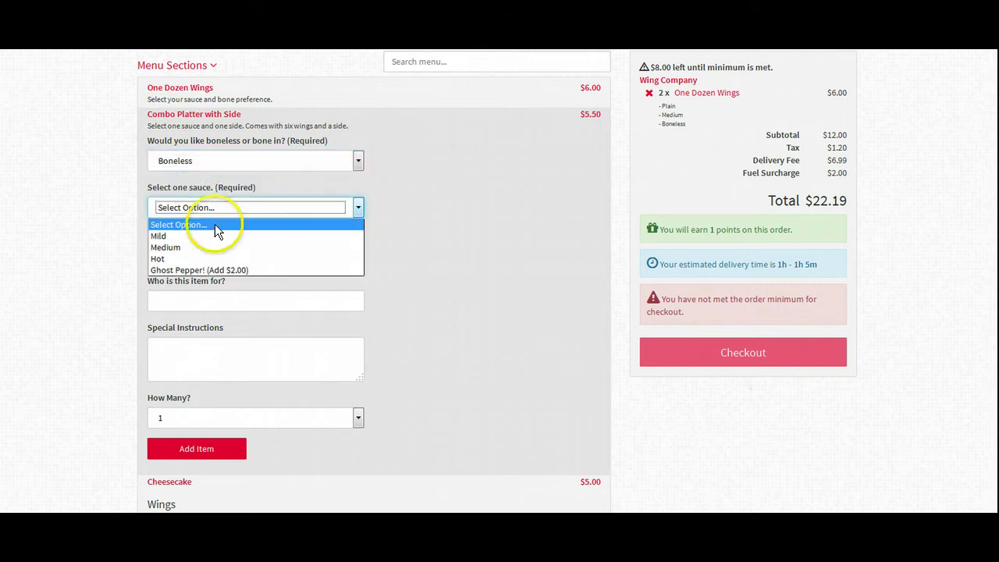
left_click(203, 271)
left_click(211, 254)
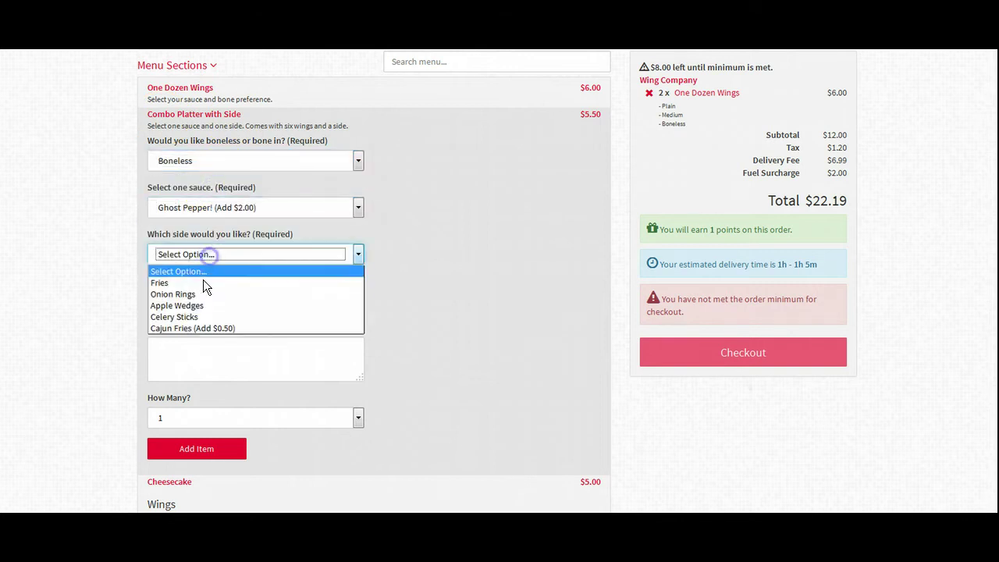
left_click(202, 294)
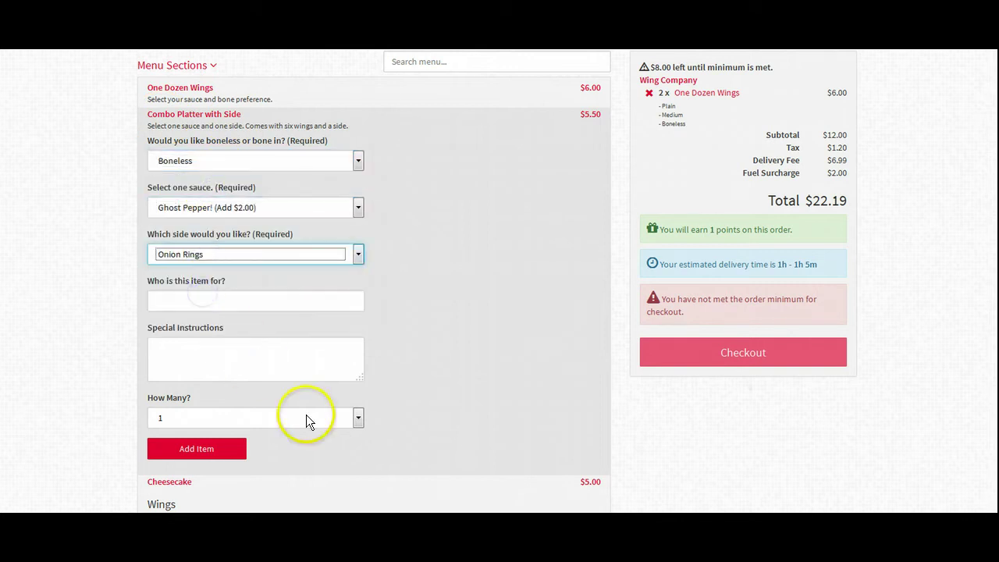
left_click(224, 452)
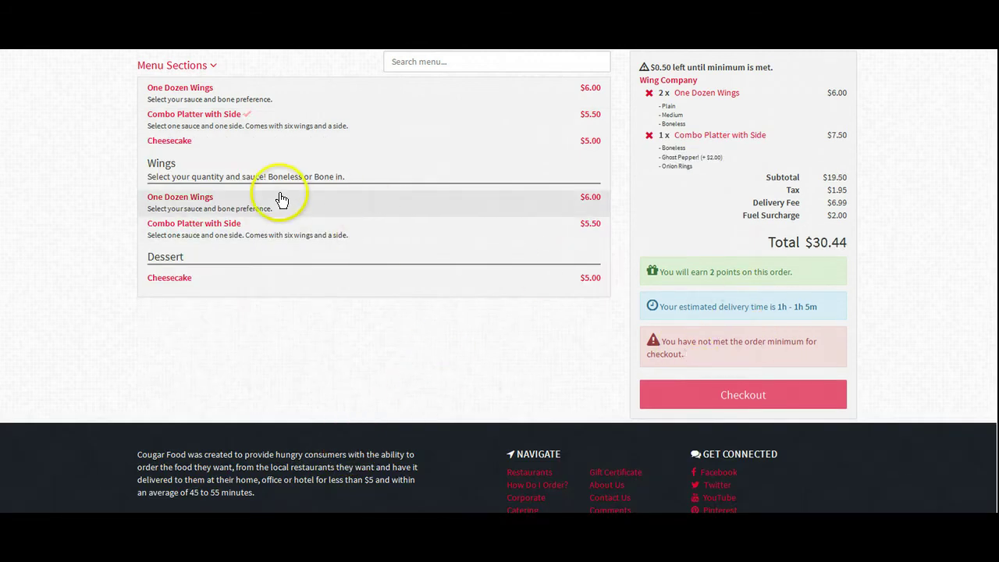
Add 10 One Dozen Wings with Ghost Pepper sauce, Boneless, to the cart
left_click(202, 200)
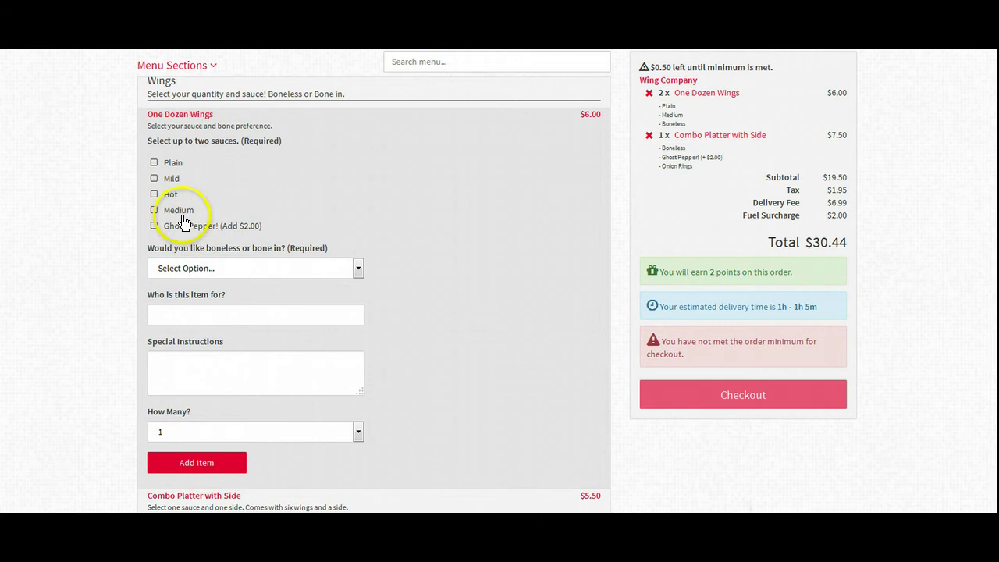
left_click(179, 225)
left_click(202, 268)
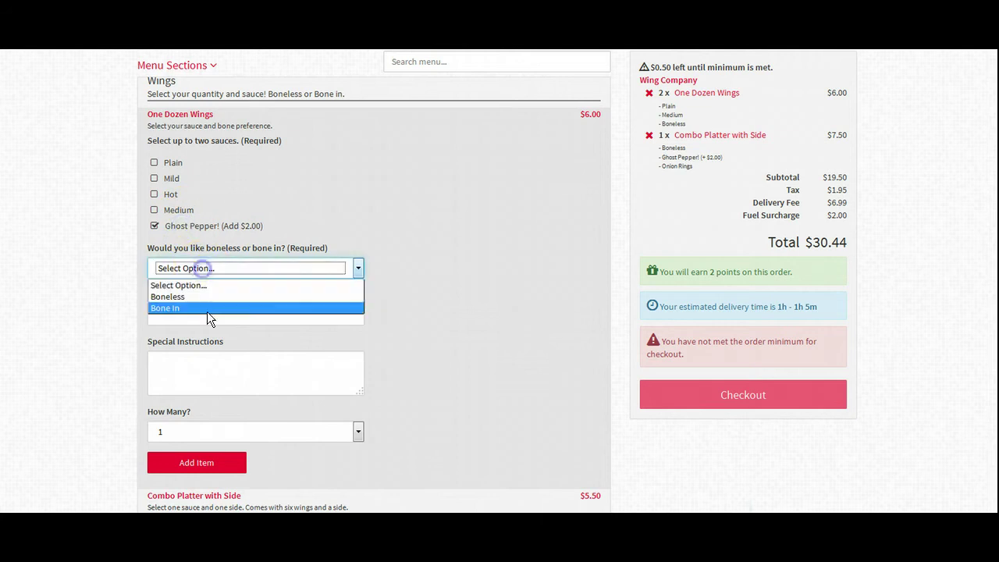
left_click(204, 298)
left_click(268, 433)
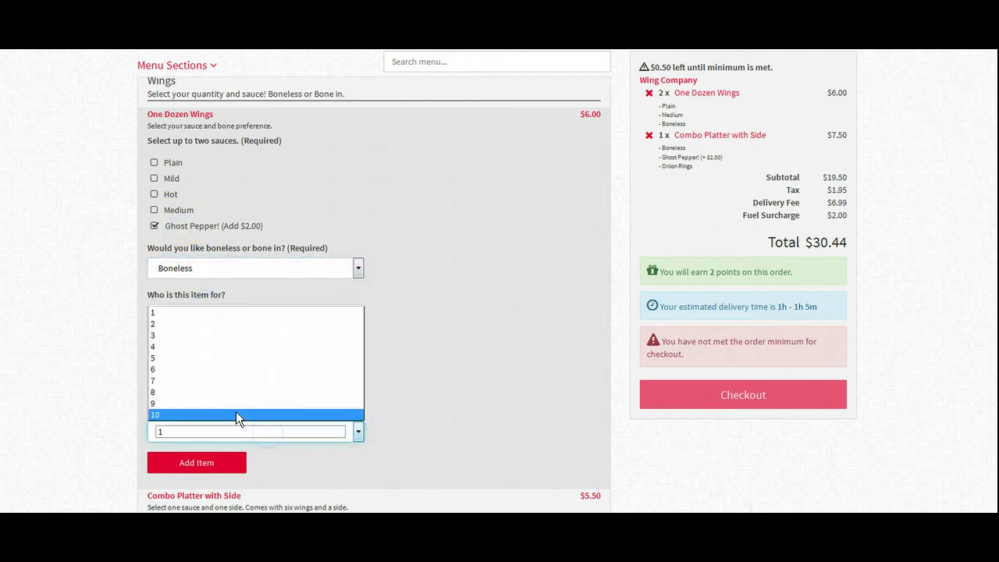
left_click(235, 414)
left_click(225, 471)
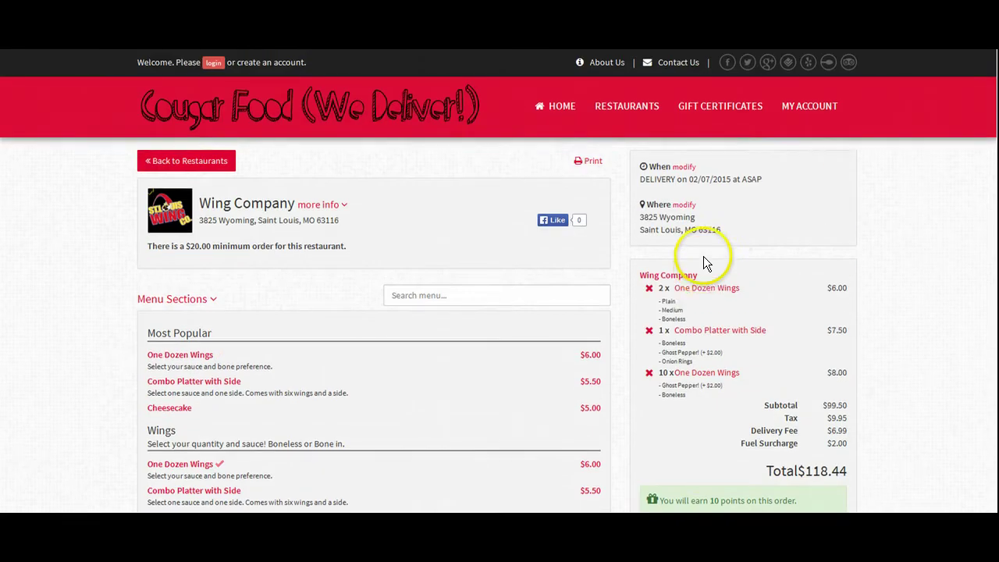
Review the tax, delivery fee and fuel surcharge lines, then check out the $118.44 cart
scroll(696, 311, "down", 2)
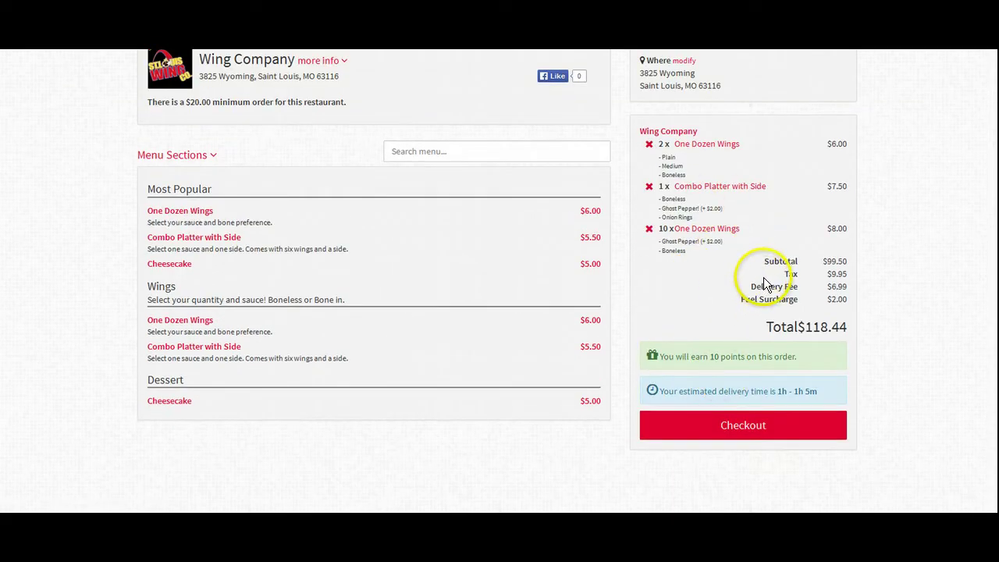
left_click_drag(763, 279, 840, 303)
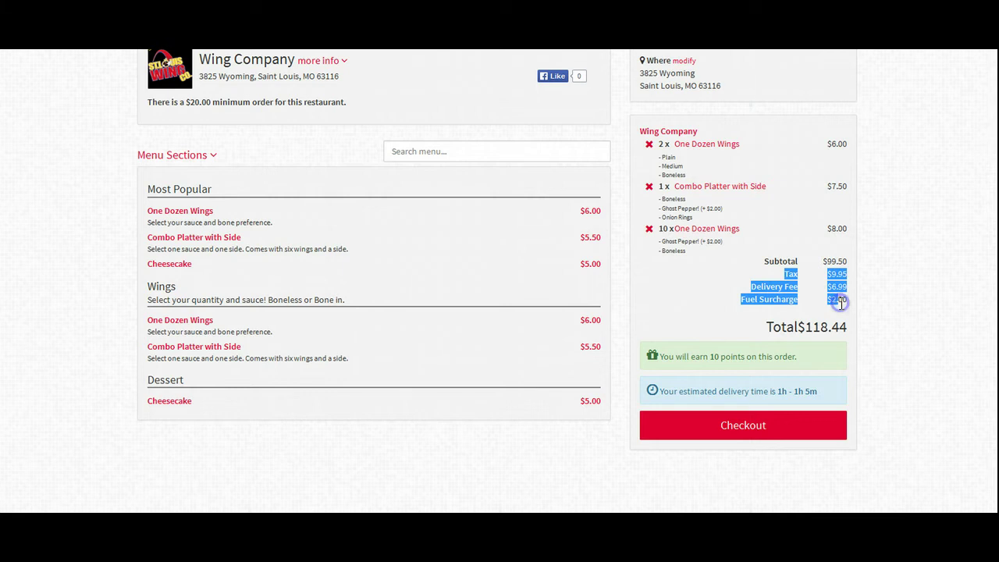
left_click(841, 304)
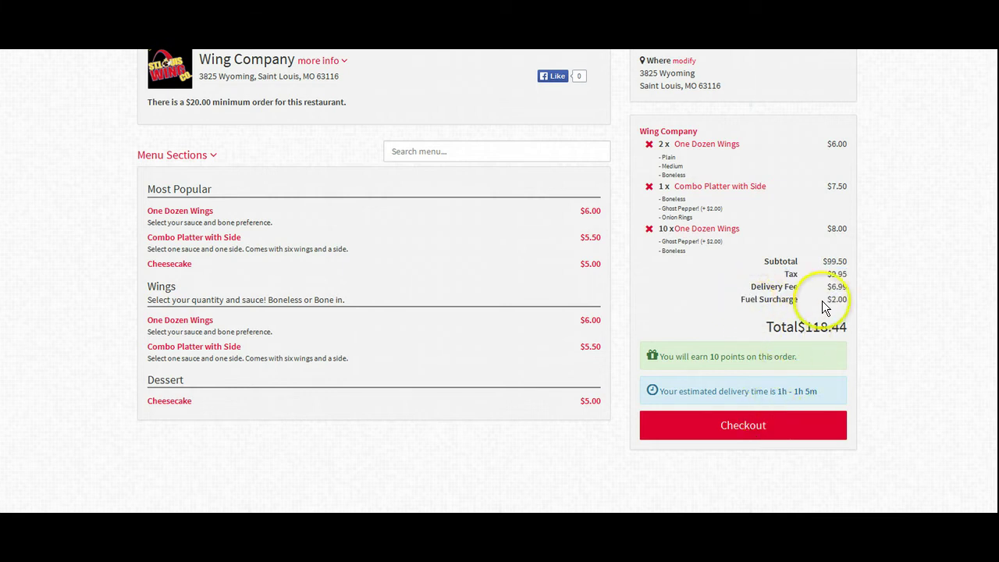
left_click(760, 427)
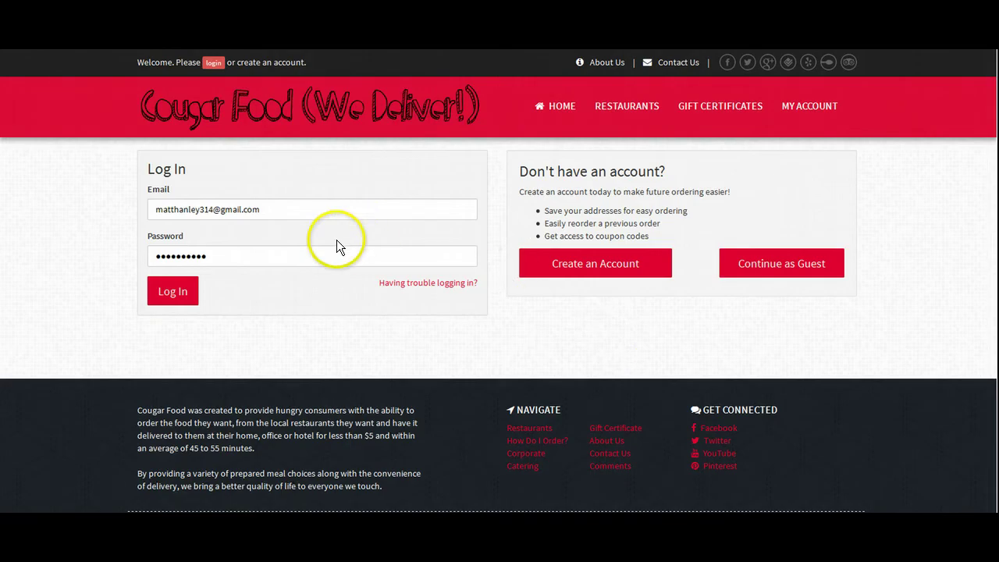
Empty the prefilled Email and Password fields of the Log In box and choose Create an Account
left_click_drag(317, 205, 107, 194)
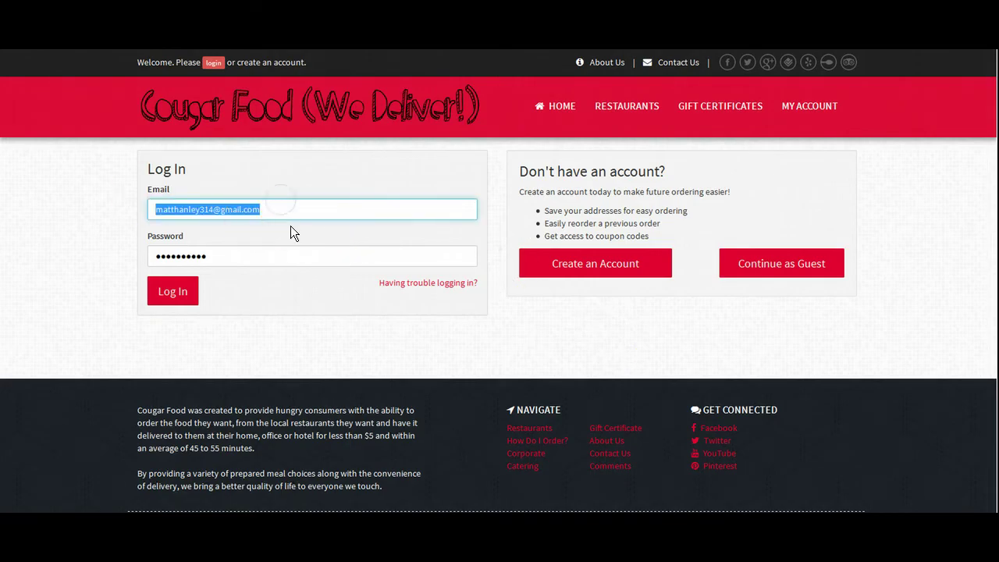
key("BackSpace")
left_click(278, 249)
key("ctrl+a")
key("BackSpace")
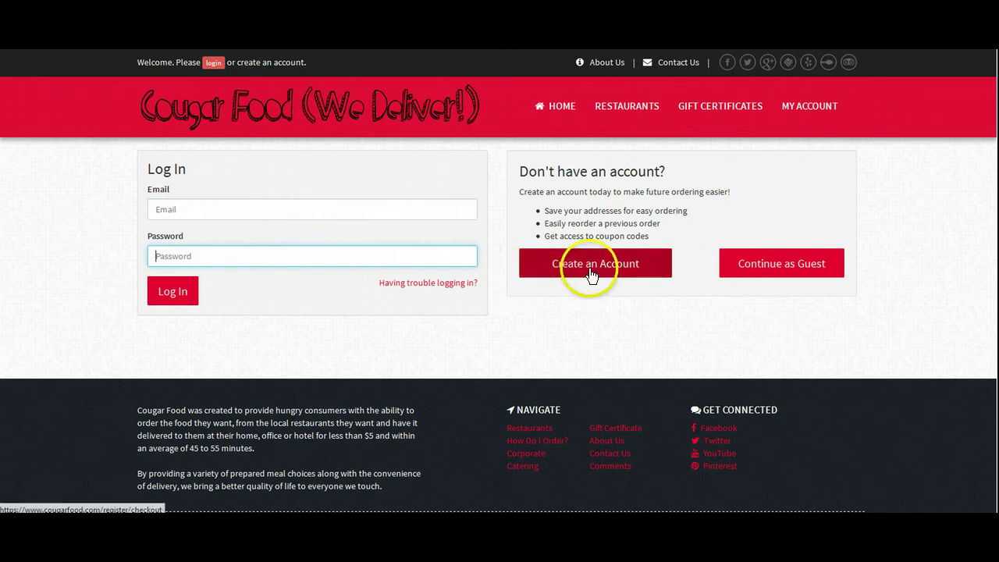
left_click(668, 309)
left_click(807, 281)
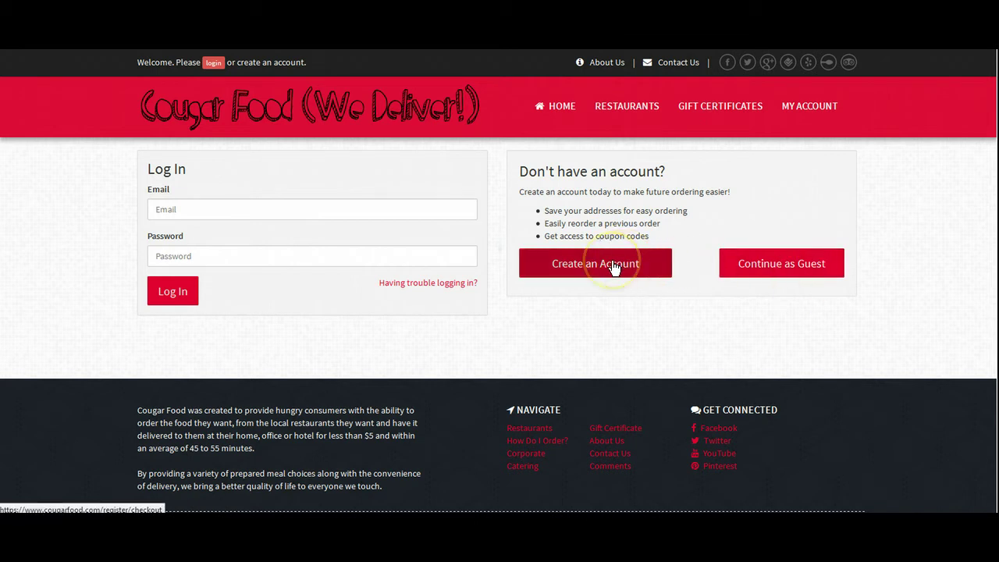
Replace the prefilled email with the new account's email address and enter a password
left_click(296, 207)
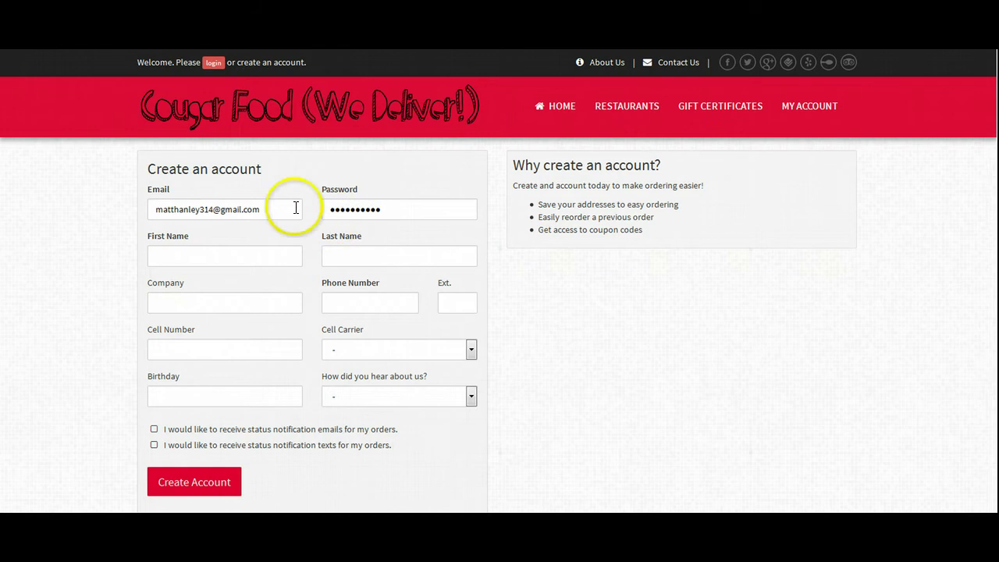
key("ctrl+a")
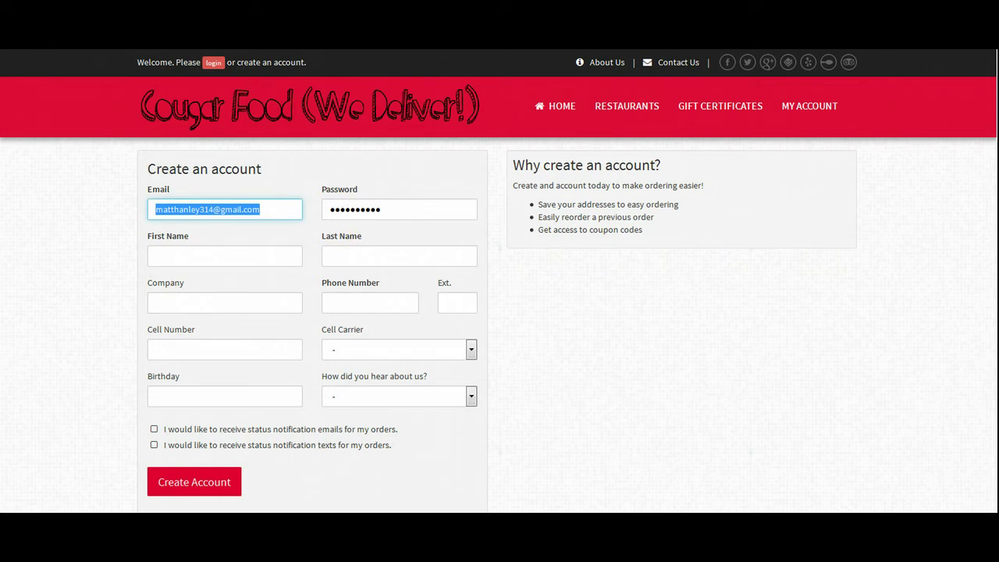
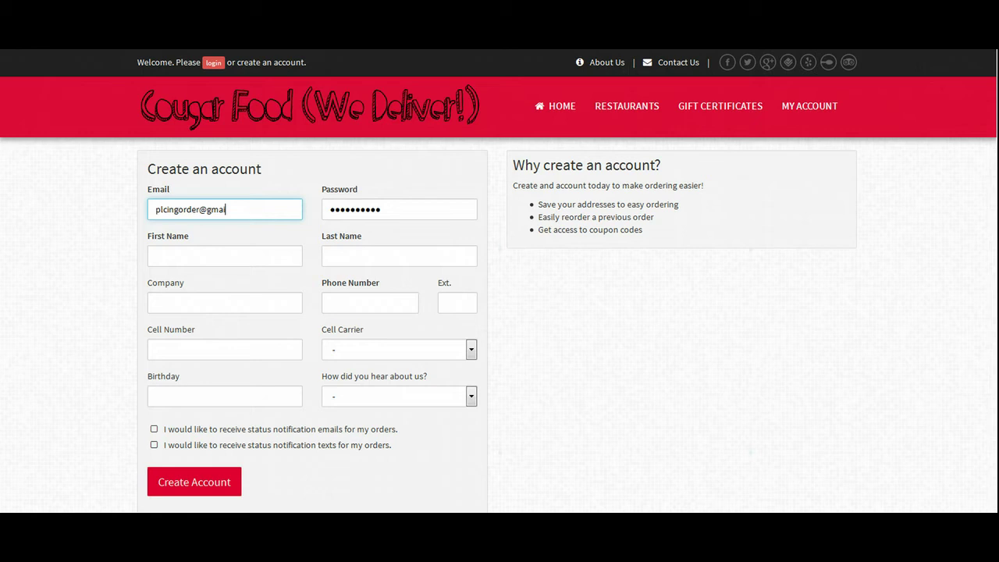
key("Tab")
type("*******")
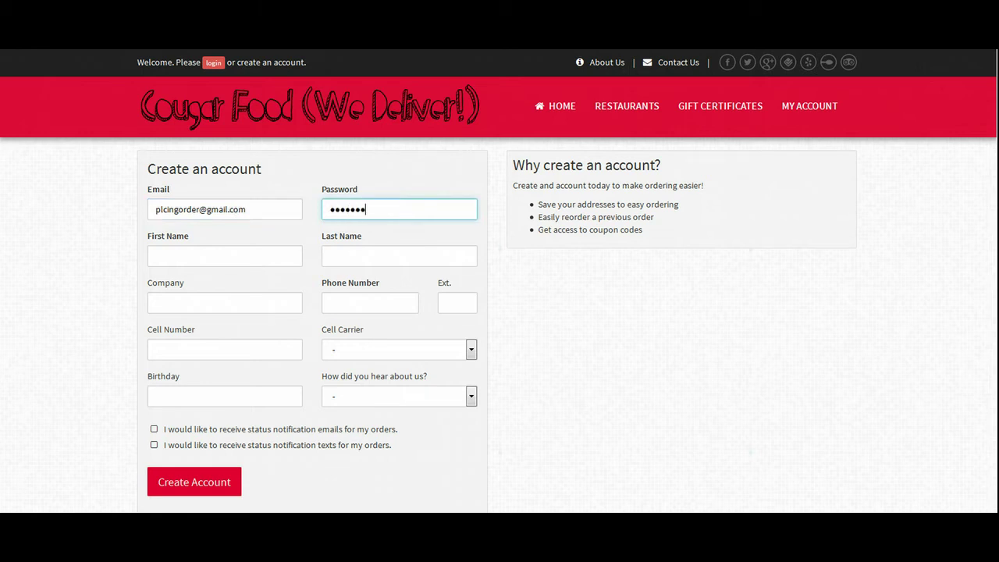
type("***")
Fill in the first name, last name and phone number, then create the account
key("Tab")
key("BackSpace")
key("BackSpace")
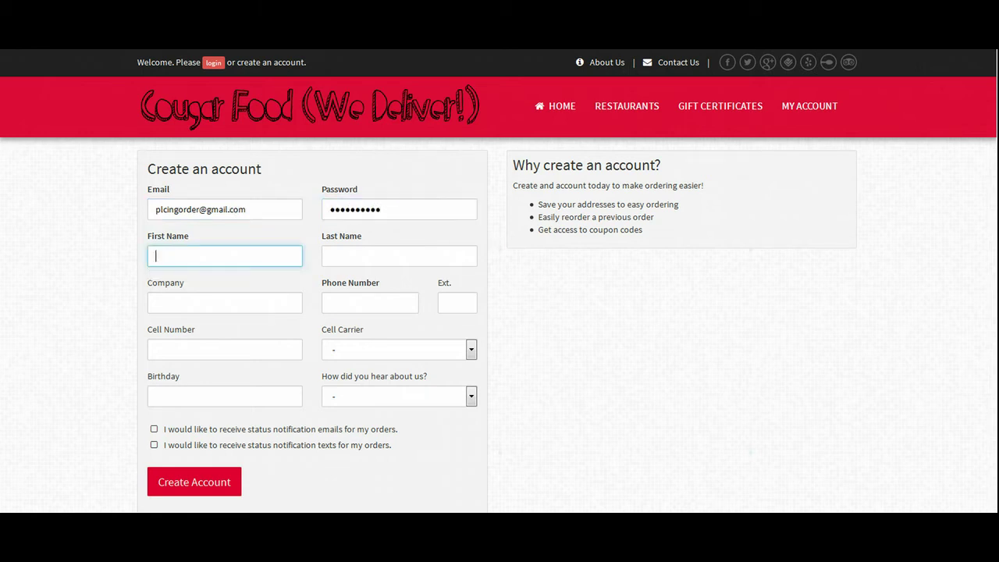
key("Tab")
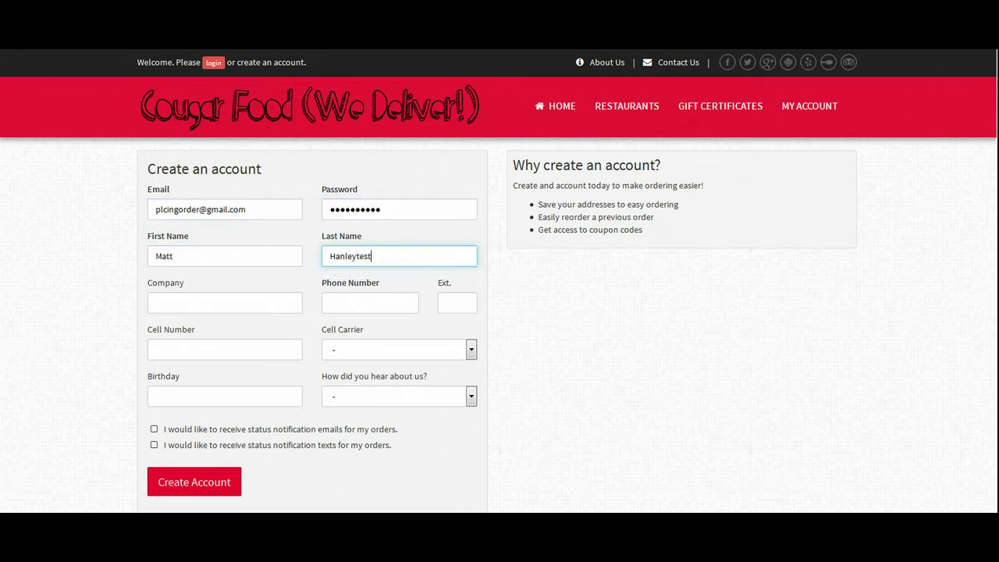
key("BackSpace")
key("BackSpace")
key("BackSpace")
key("Tab")
key("Tab")
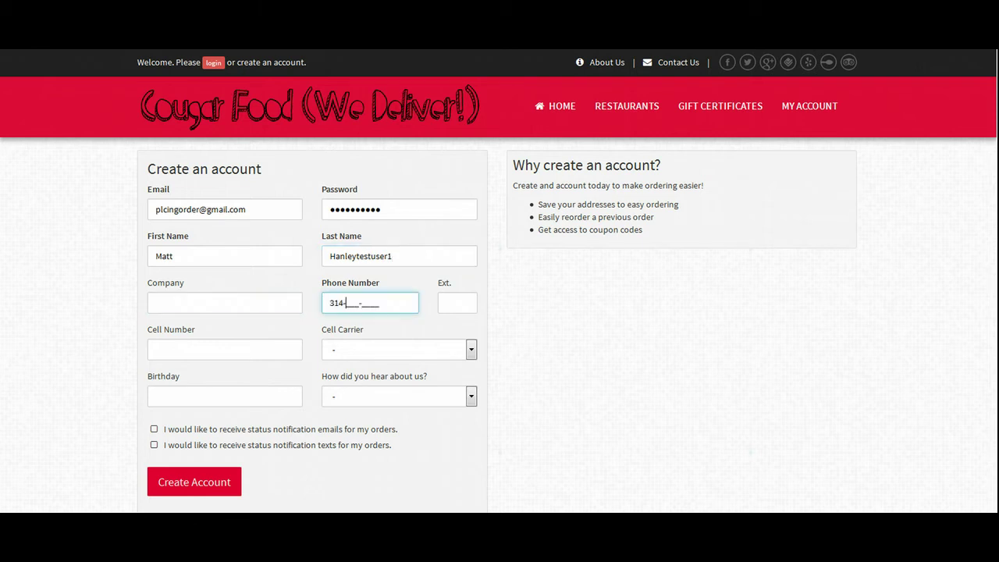
left_click(211, 479)
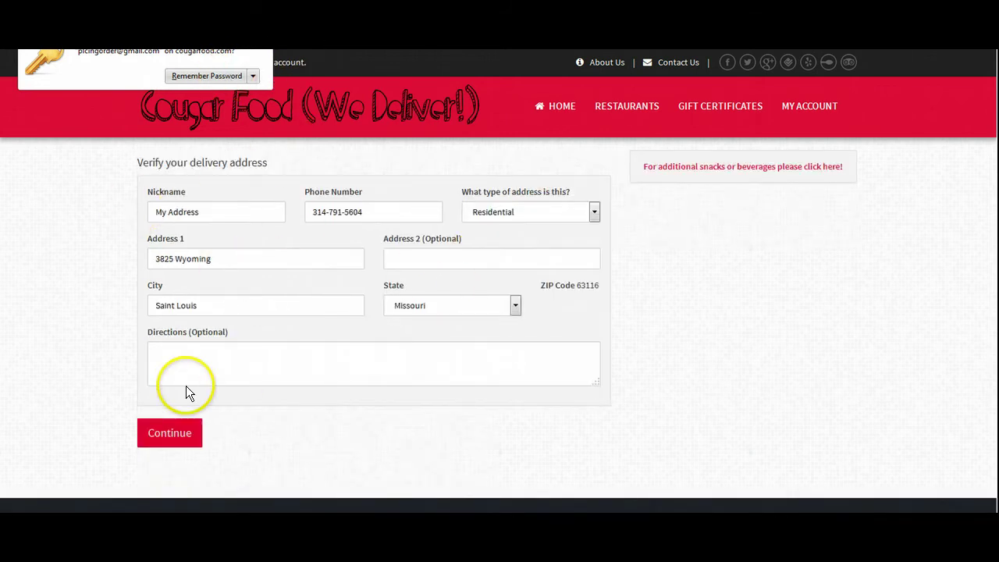
Accept the delivery address and look over the tip and payment method lists without changing them
left_click(170, 432)
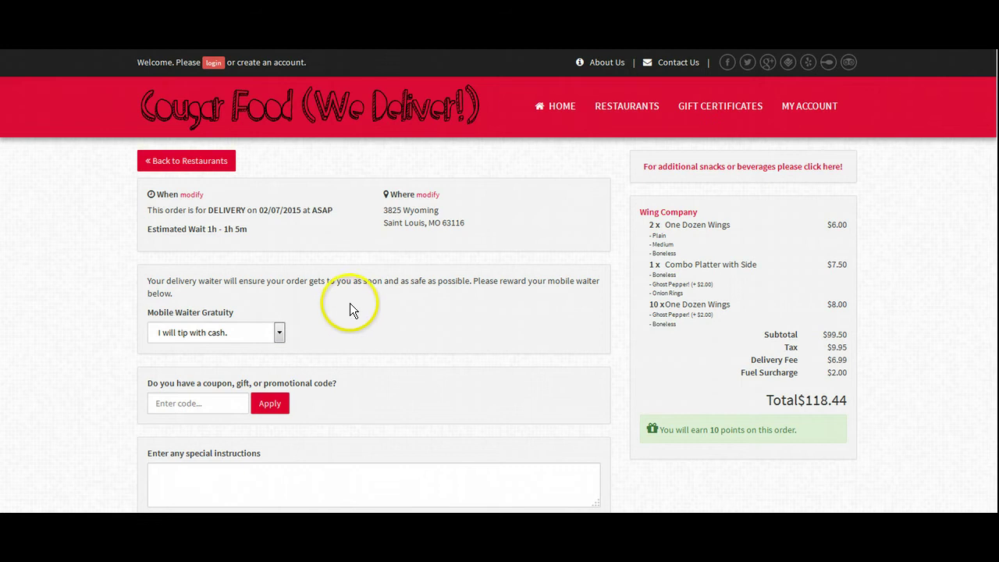
left_click(260, 336)
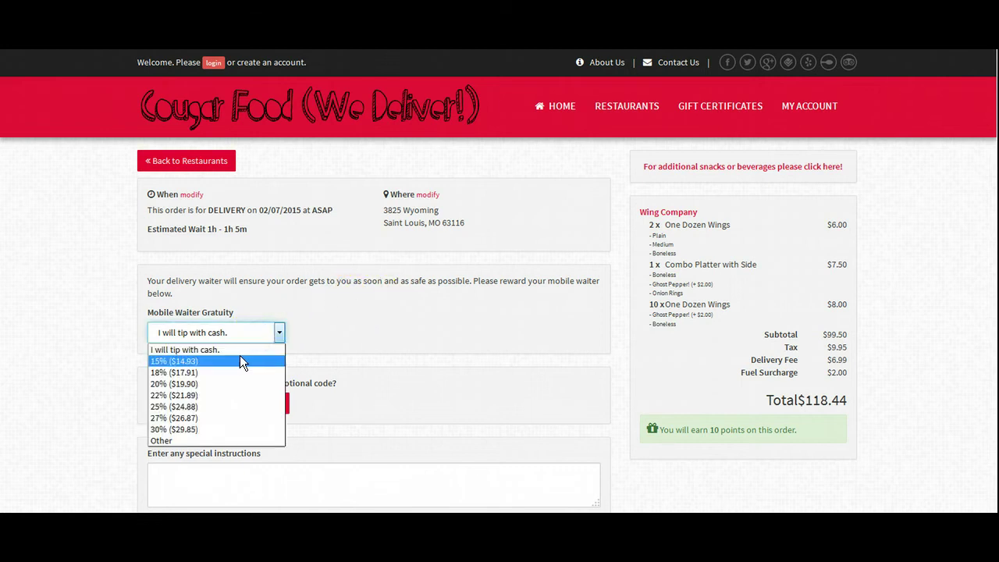
left_click(357, 318)
scroll(342, 365, "down", 4)
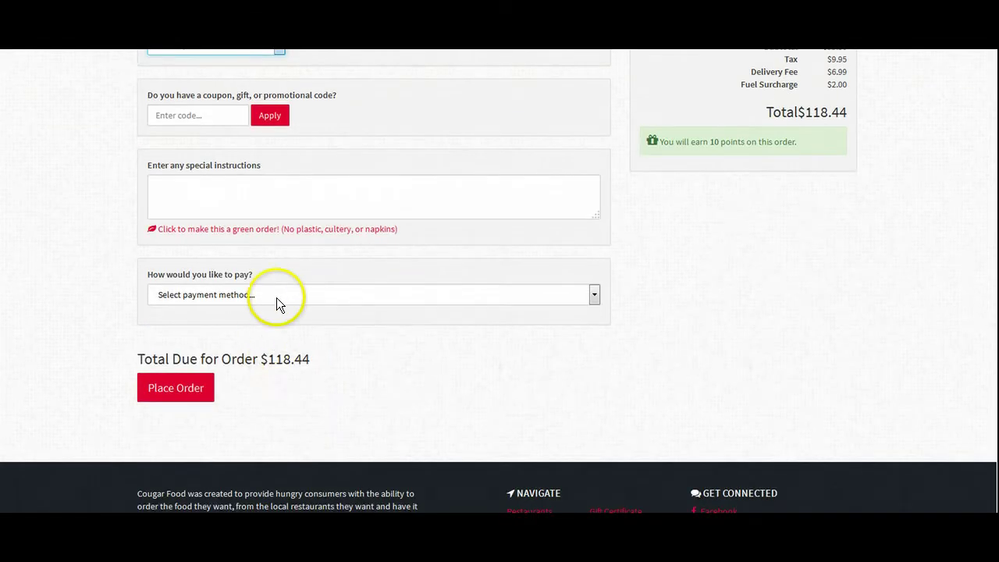
left_click(276, 295)
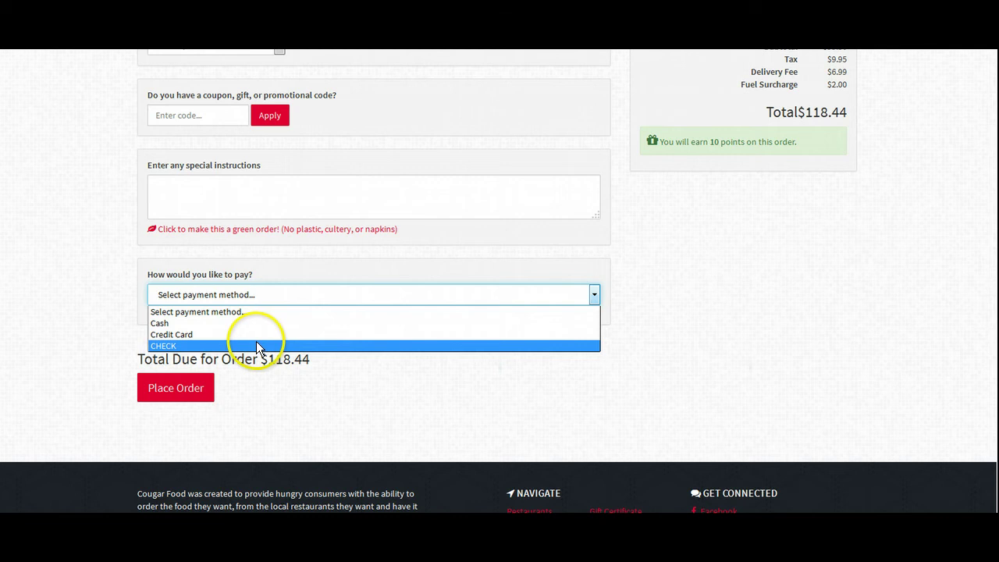
left_click(86, 317)
Choose a 20% ($19.90) driver tip, bringing the total to $138.34
scroll(83, 318, "up", 4)
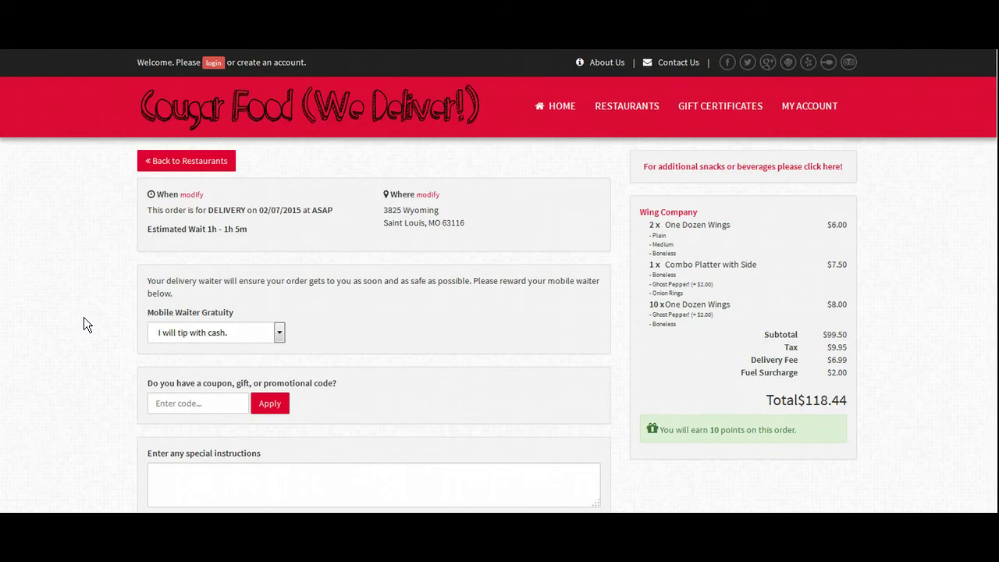
left_click(225, 332)
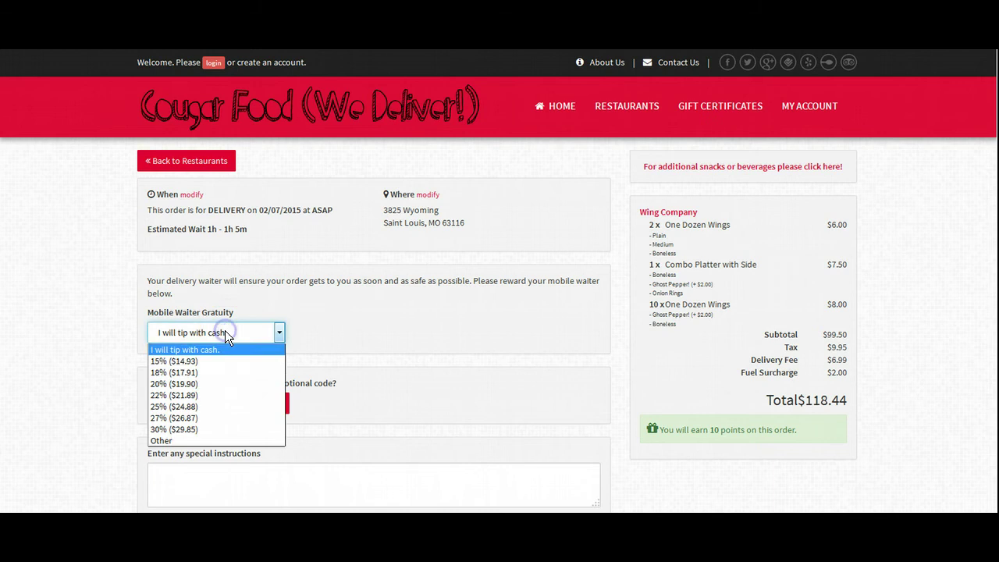
left_click(221, 384)
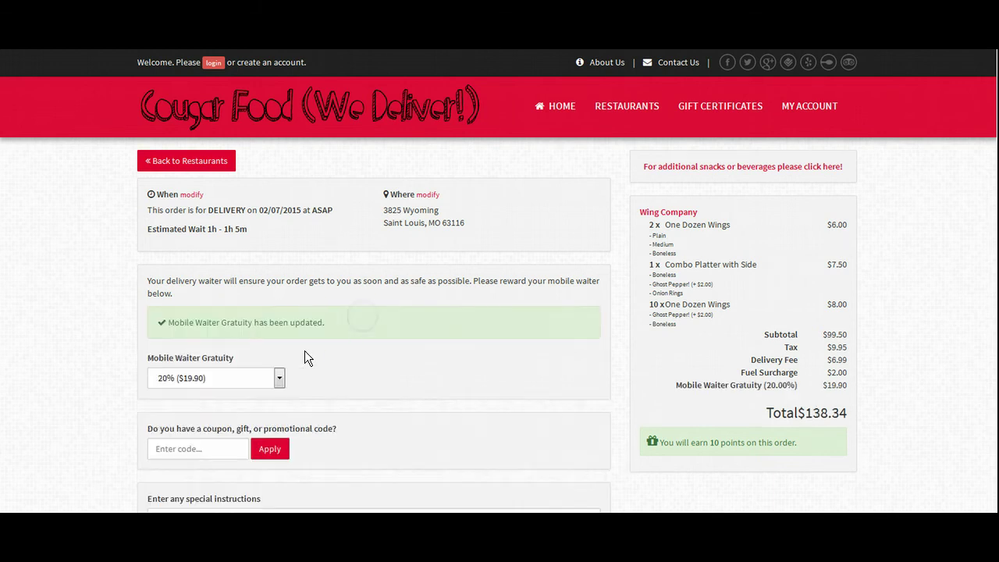
left_click(145, 314)
left_click(435, 349)
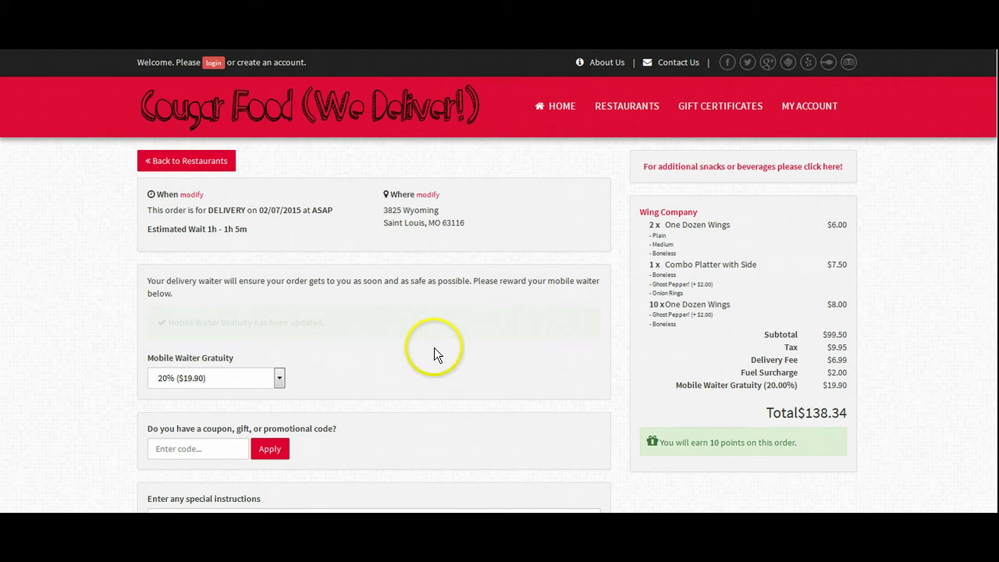
scroll(434, 347, "down", 1)
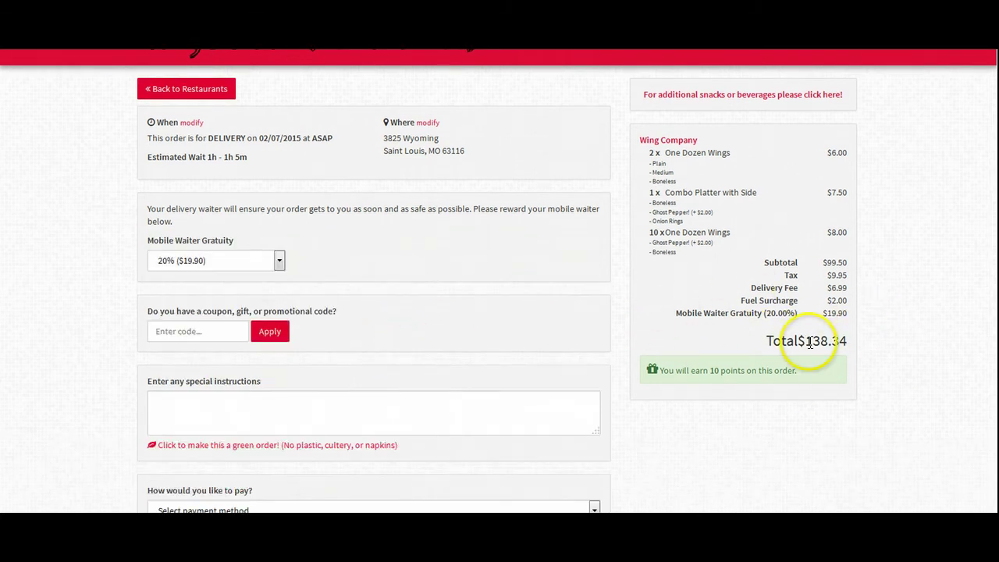
Type 'please knock softly, the baby is sleeping' as special instructions and correct its typos
left_click(164, 331)
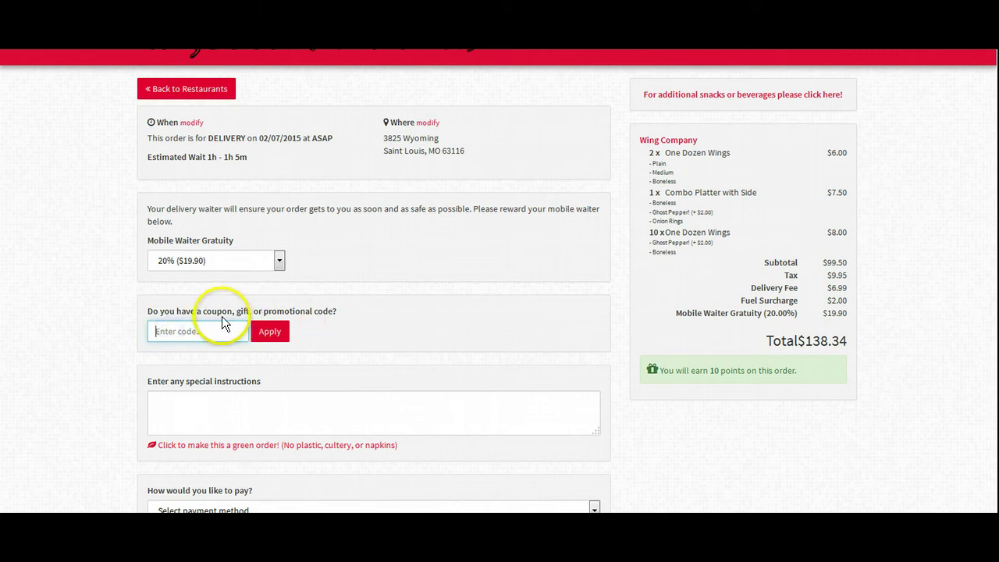
scroll(239, 415, "down", 1)
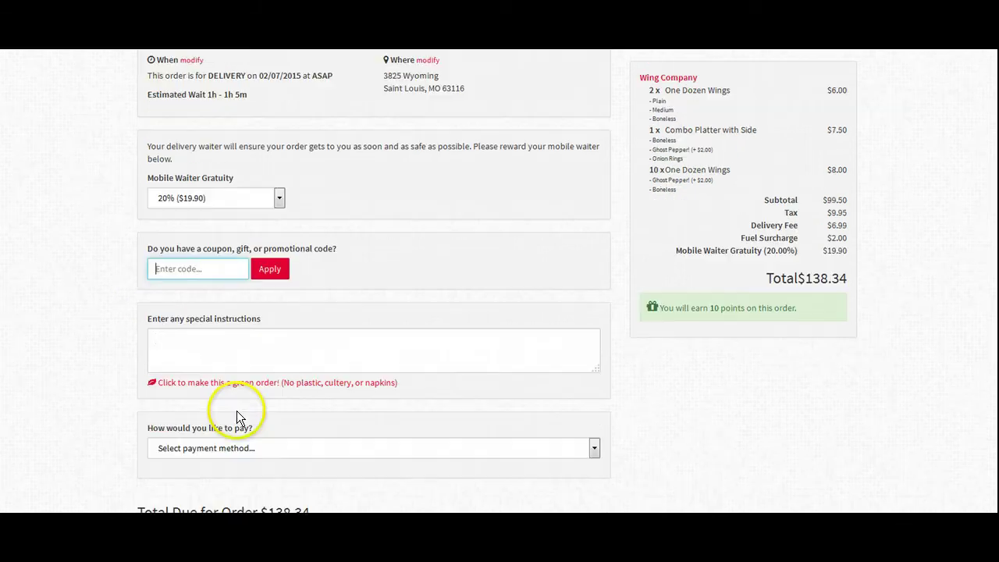
left_click(217, 339)
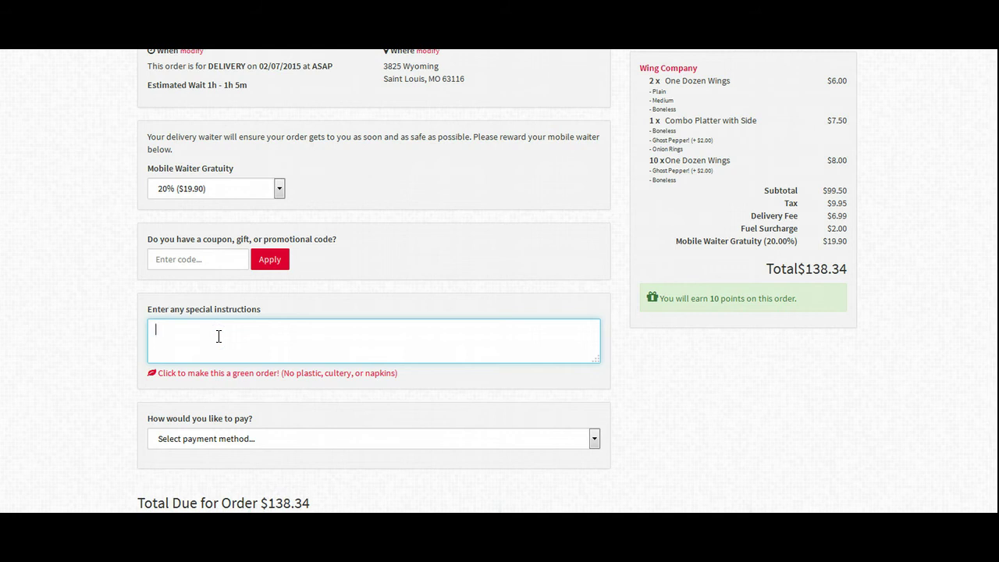
type("please kncok sofly, the babay is s")
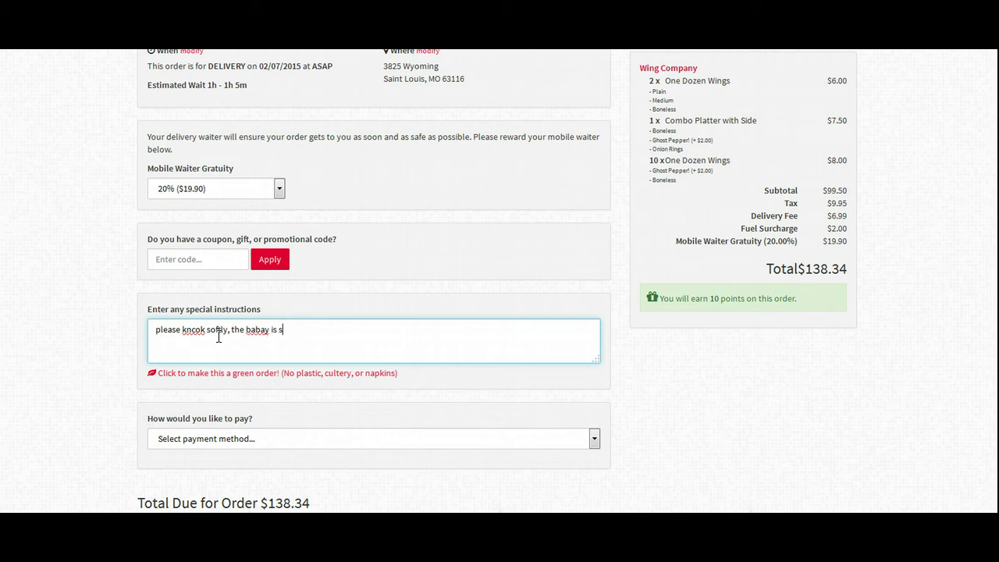
type("kleeping")
key("Left")
key("Left")
key("Left")
key("Left")
key("Left")
key("Left")
key("Left")
key("Left")
key("Left")
key("Left")
key("Left")
key("Left")
key("Left")
key("Left")
key("BackSpace")
key("Right")
key("Right")
key("BackSpace")
key("Left")
key("Left")
key("Left")
key("Left")
key("BackSpace")
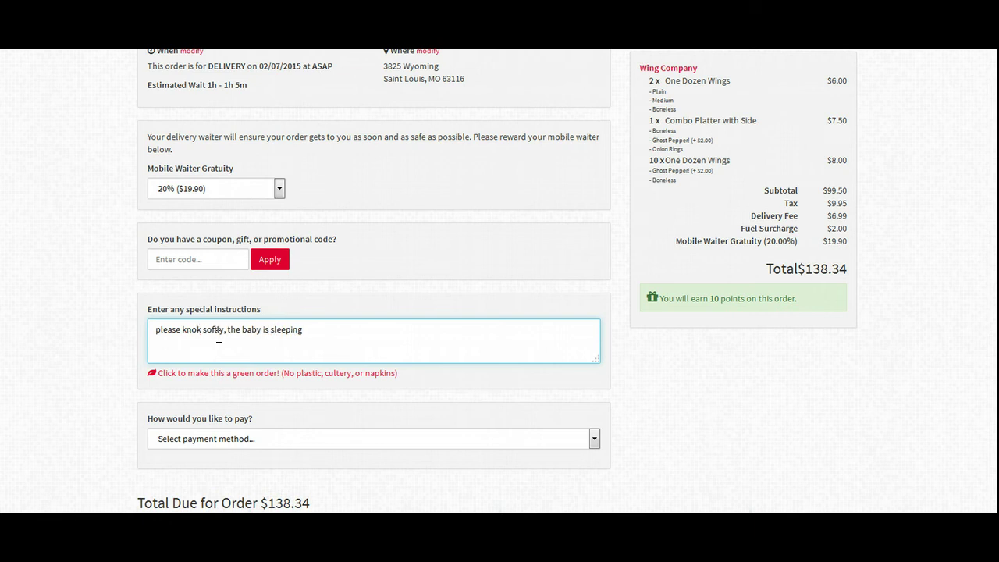
Select Cash as the payment method and place the Wing Company order
type("c")
left_click(245, 438)
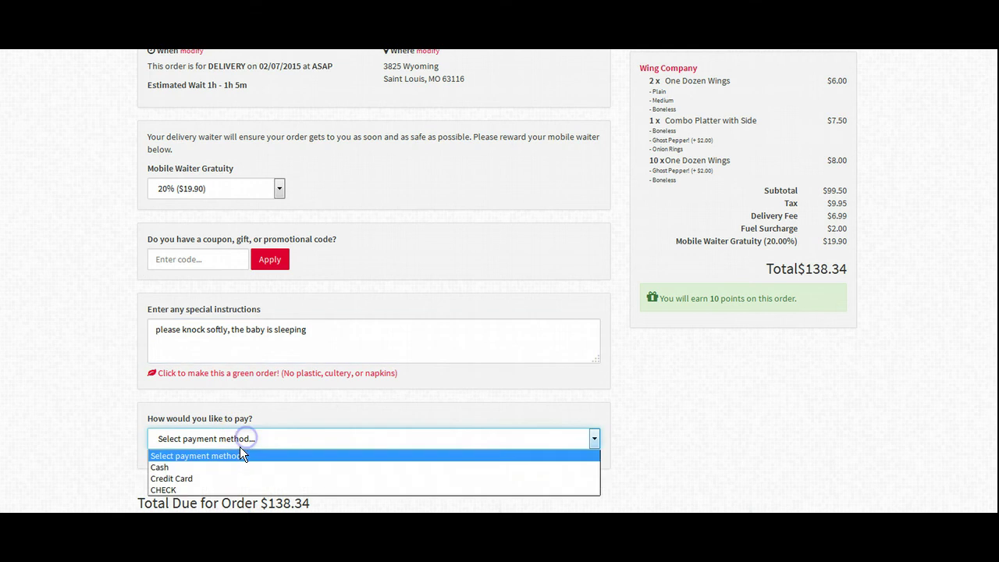
left_click(226, 465)
scroll(380, 307, "down", 4)
left_click(193, 257)
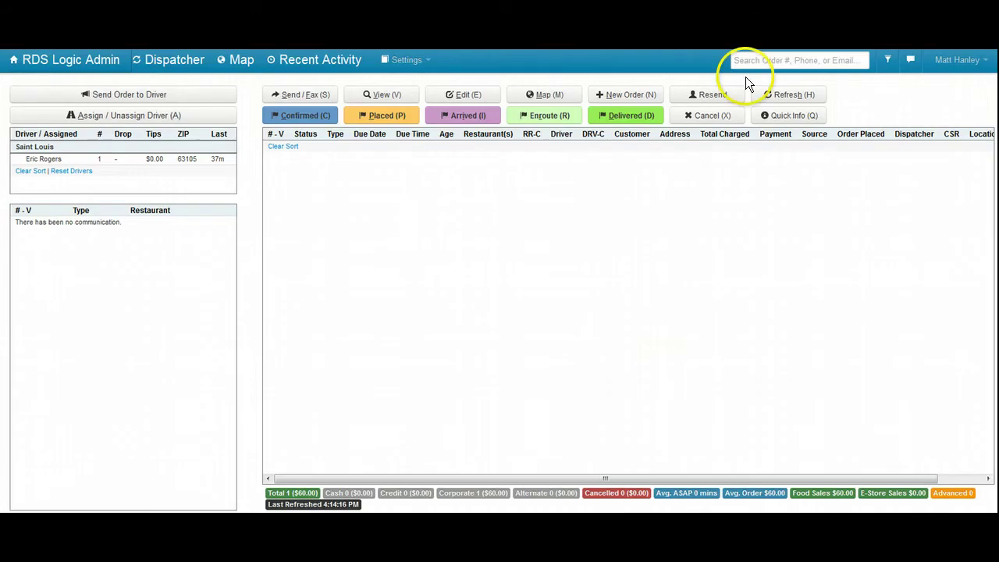
left_click(445, 208)
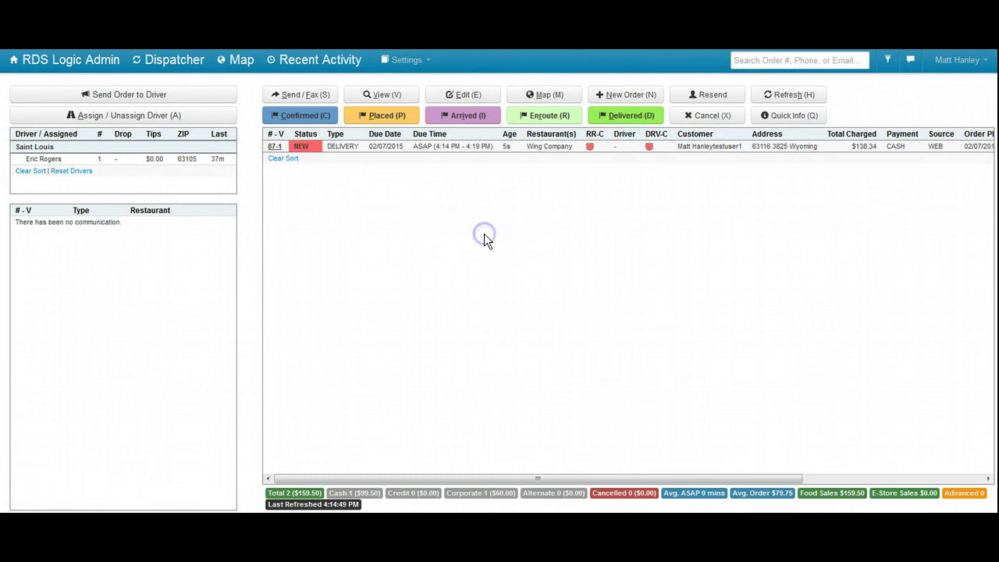
Select the new order row 87-1 ($138.34, cash) in the Dispatcher orders table
left_click(506, 148)
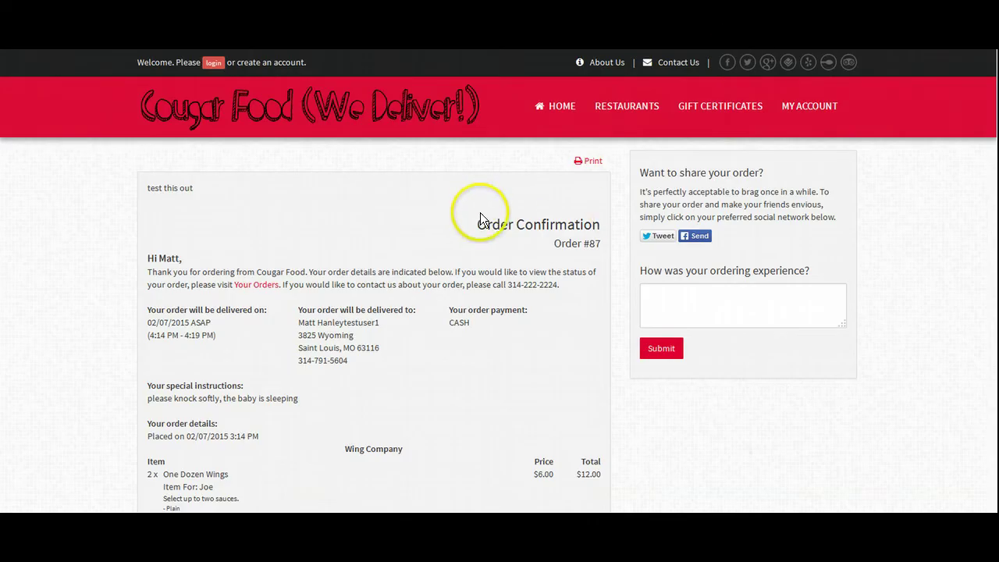
scroll(480, 213, "down", 3)
scroll(184, 323, "down", 1)
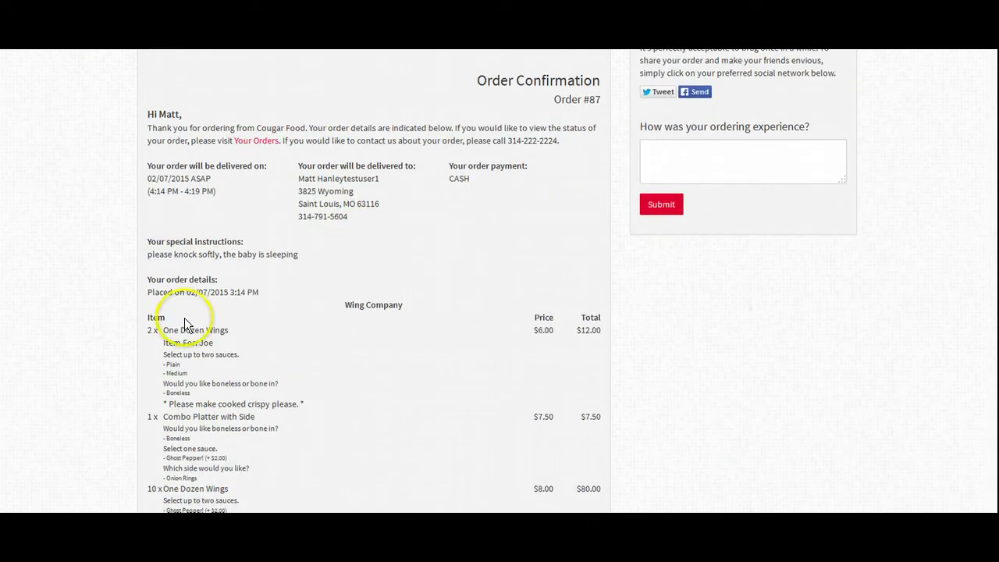
scroll(438, 327, "down", 5)
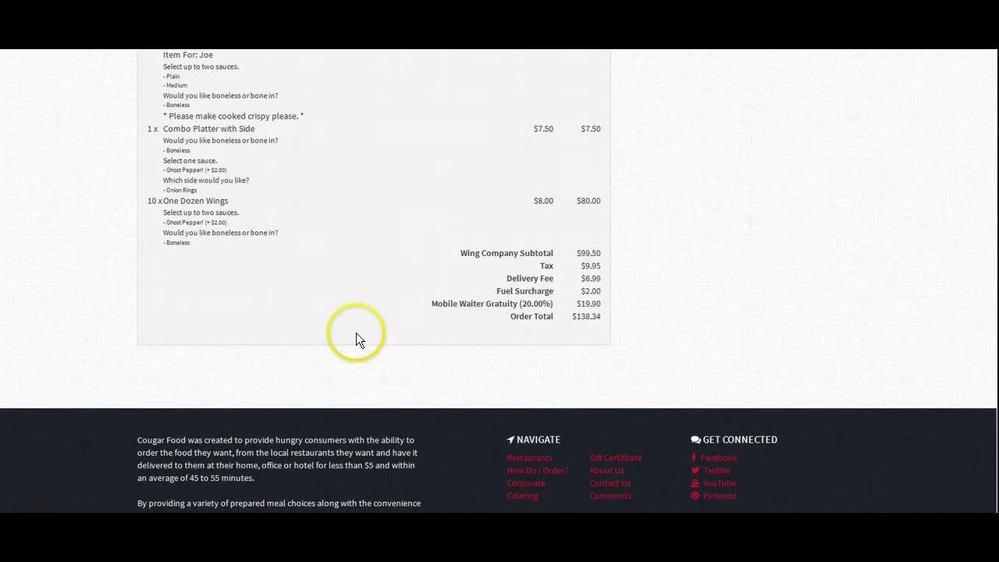
left_click_drag(593, 316, 440, 250)
left_click(439, 250)
scroll(447, 249, "up", 5)
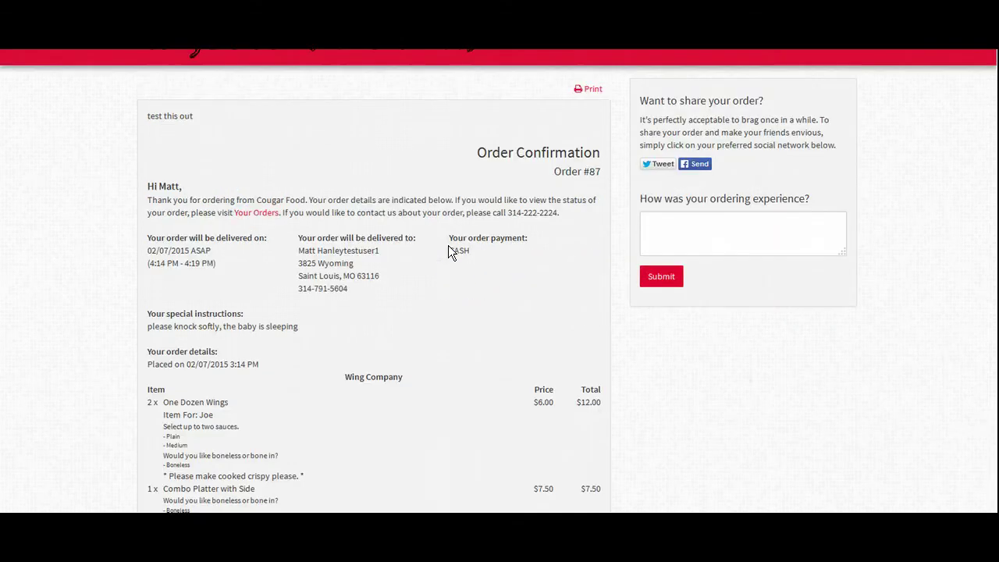
left_click(449, 246)
left_click(813, 221)
left_click(673, 220)
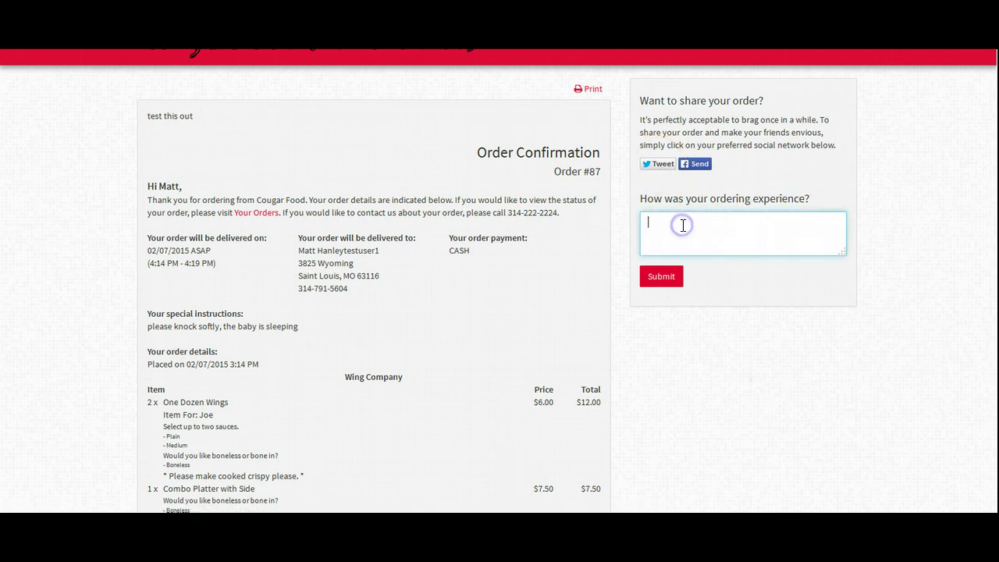
left_click(683, 225)
left_click(475, 297)
scroll(467, 308, "down", 4)
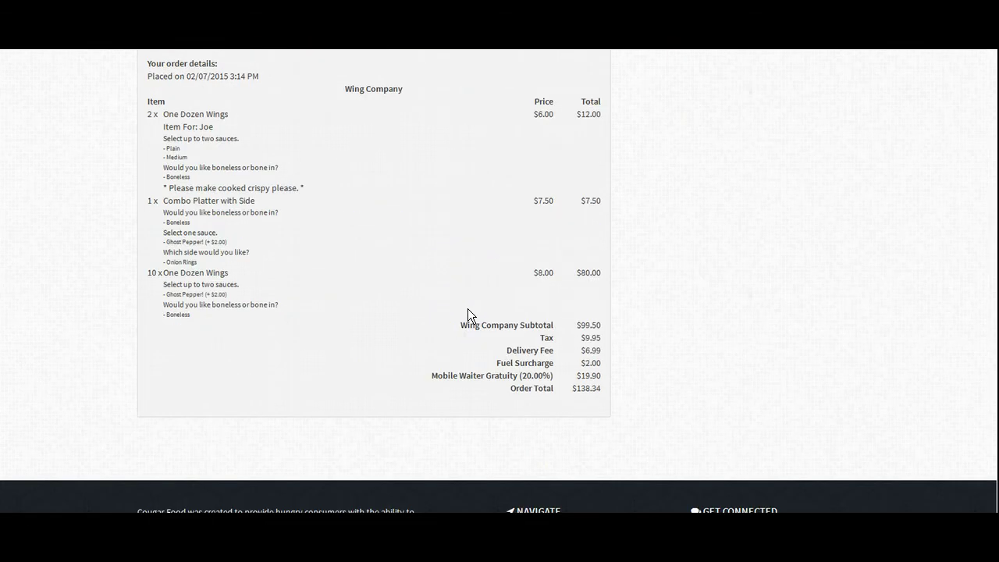
scroll(467, 308, "up", 3)
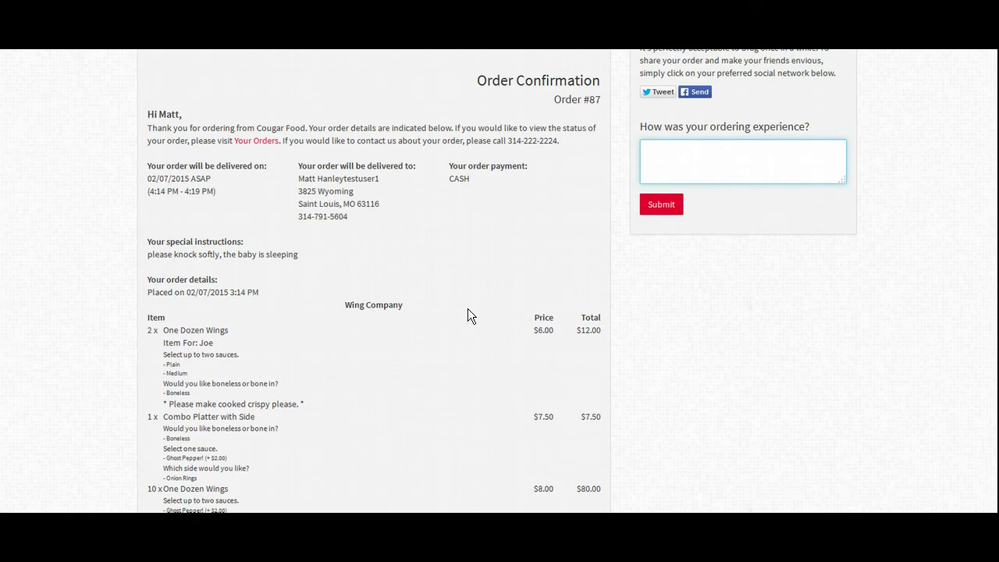